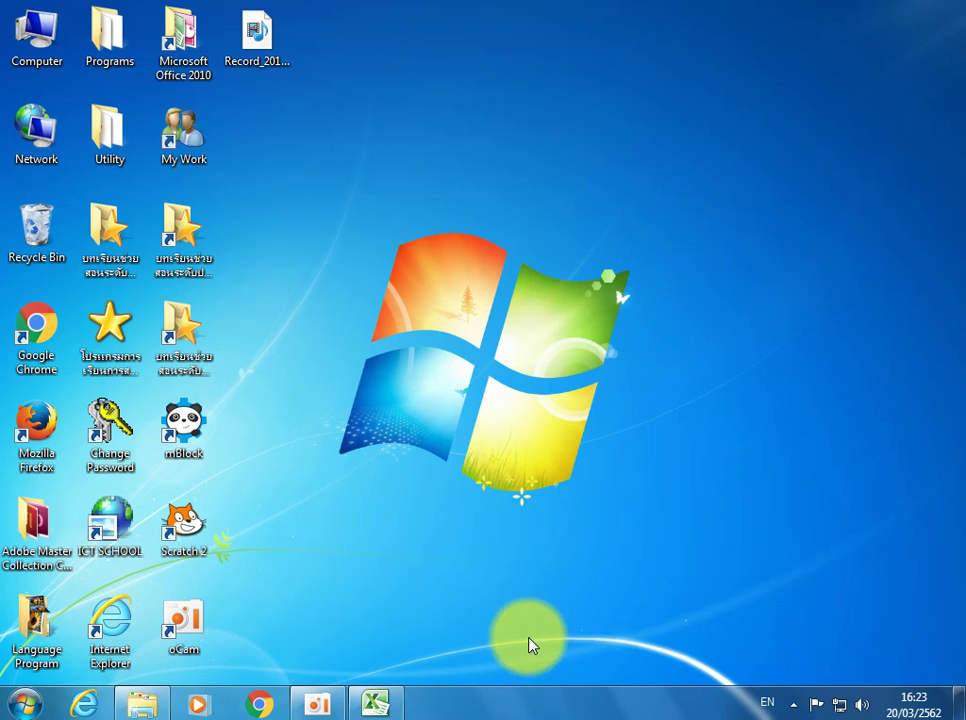
Restore the Excel survey workbook window and select cell F11
{"action": "left_click", "coordinate": [376, 703]}
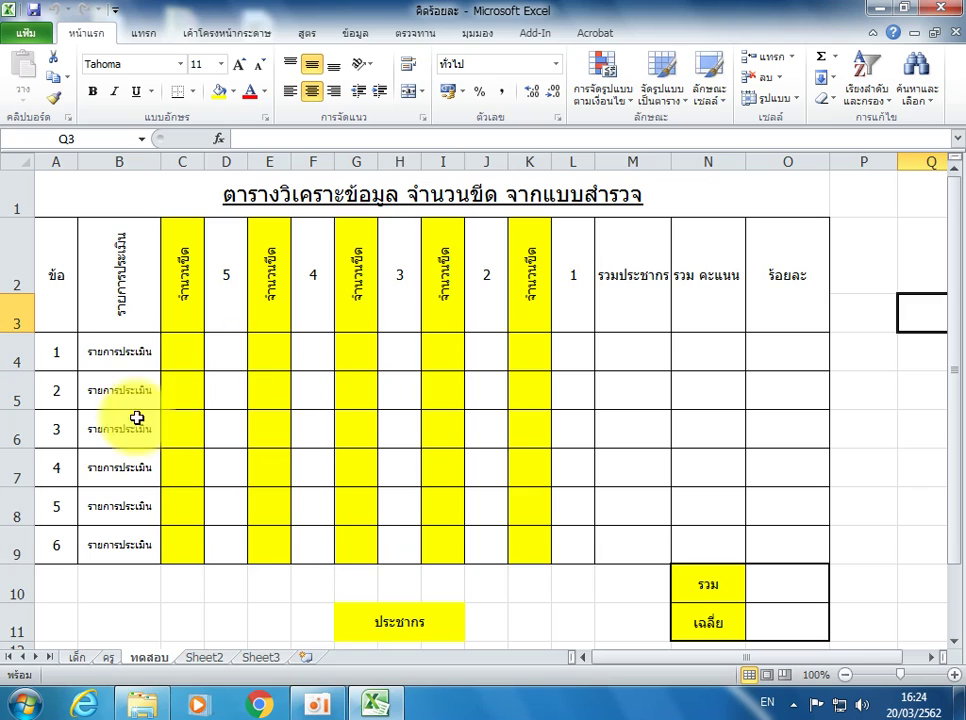
{"action": "left_click", "coordinate": [310, 628]}
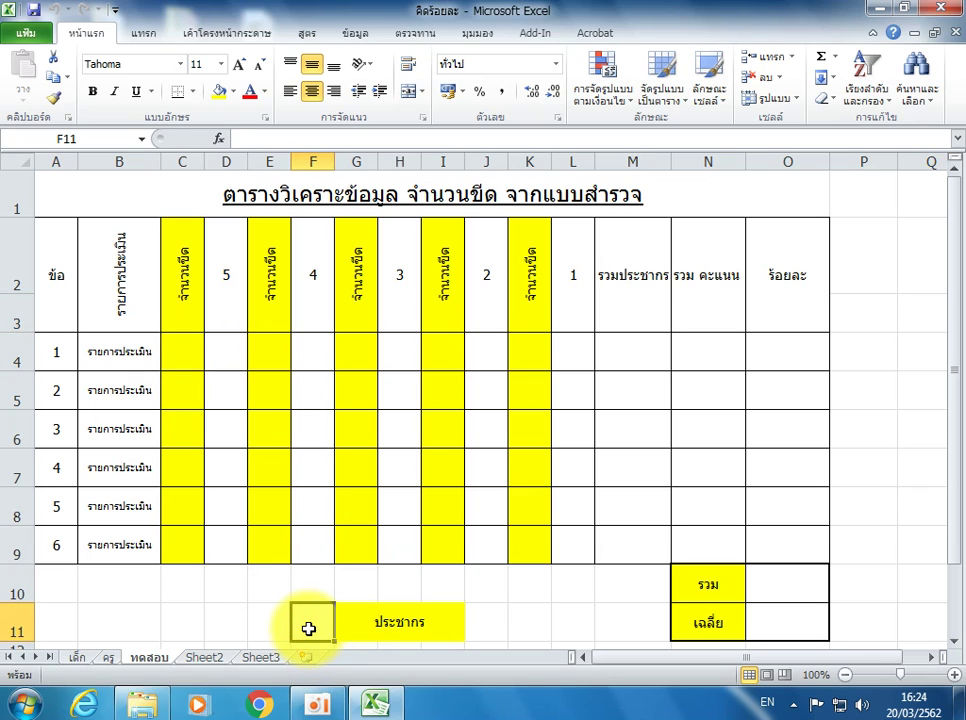
Enter population 40 in F11 and item 1 counts 20, 10, 10 in C4, E4, G4
{"action": "type", "text": "40"}
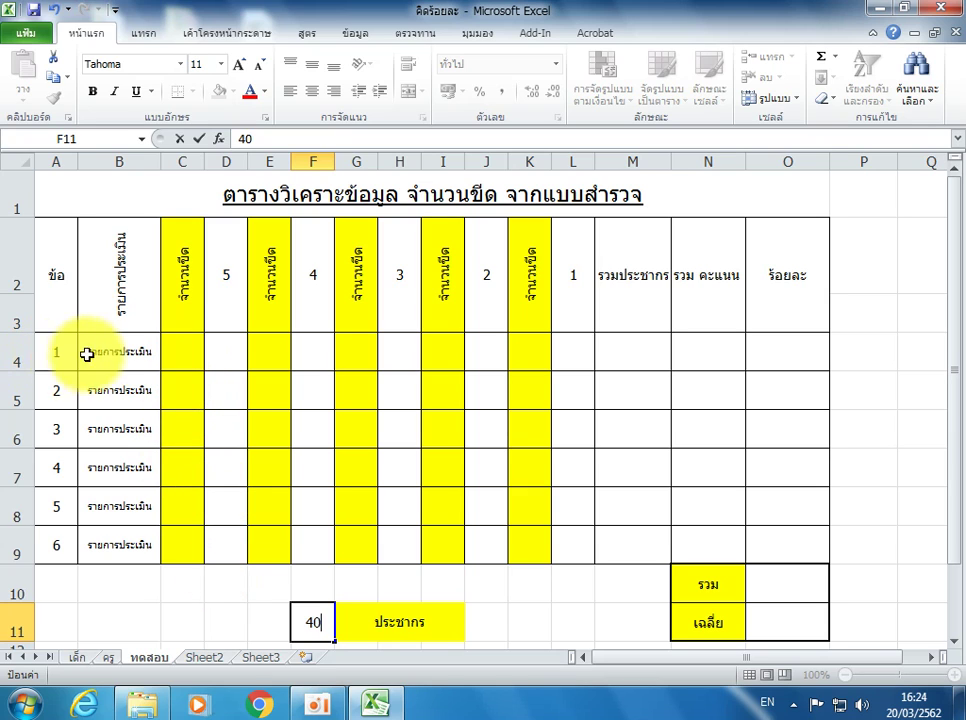
{"action": "left_click", "coordinate": [186, 351]}
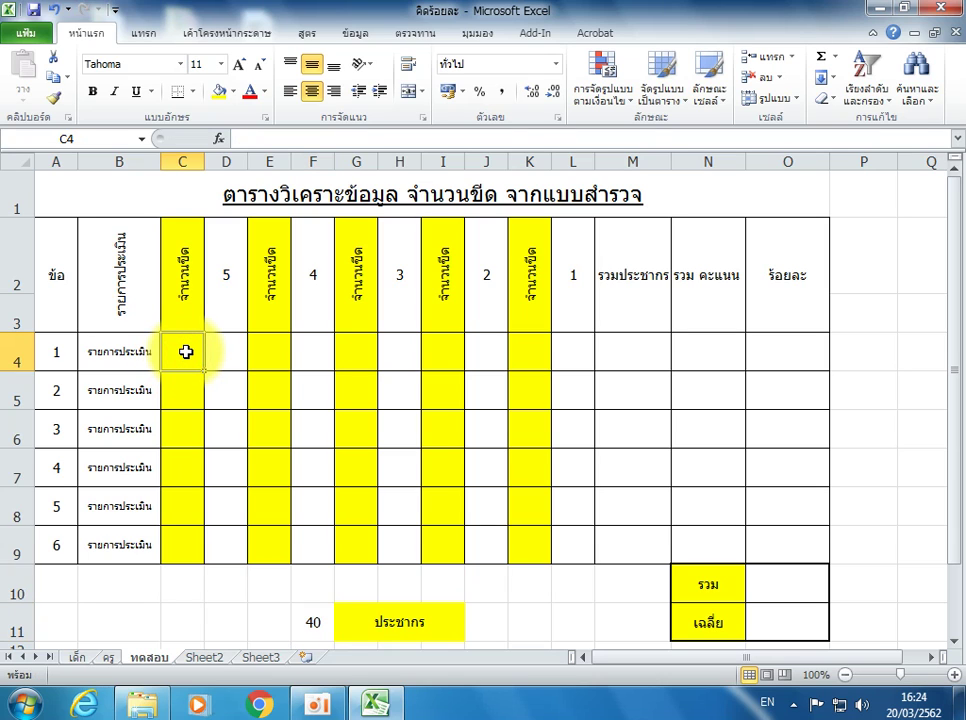
{"action": "type", "text": "20"}
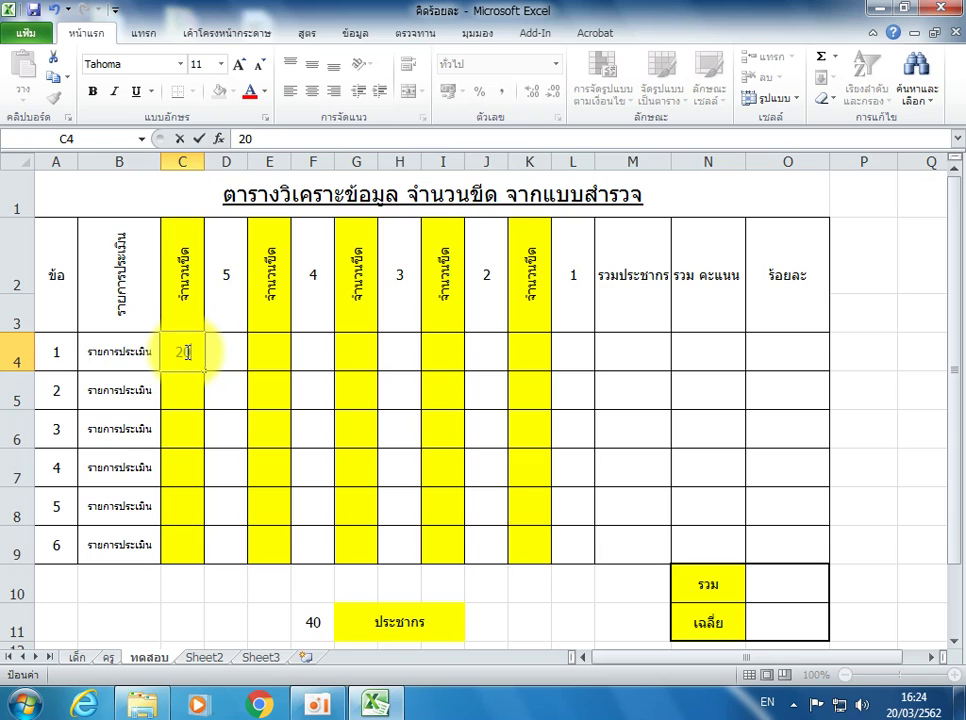
{"action": "left_click", "coordinate": [266, 348]}
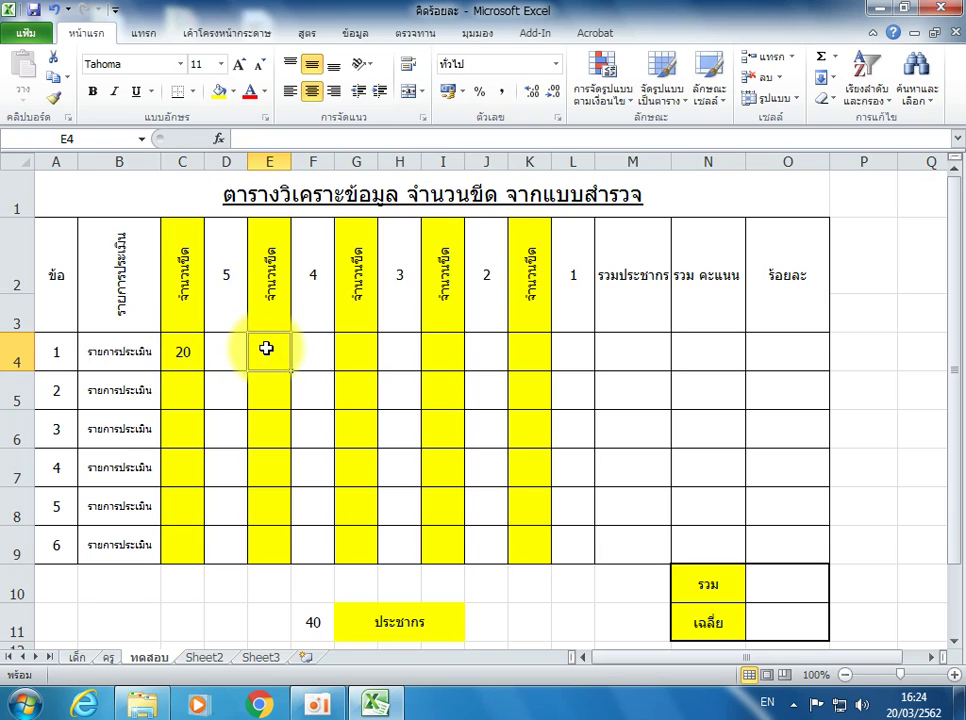
{"action": "type", "text": "10"}
{"action": "left_click", "coordinate": [347, 343]}
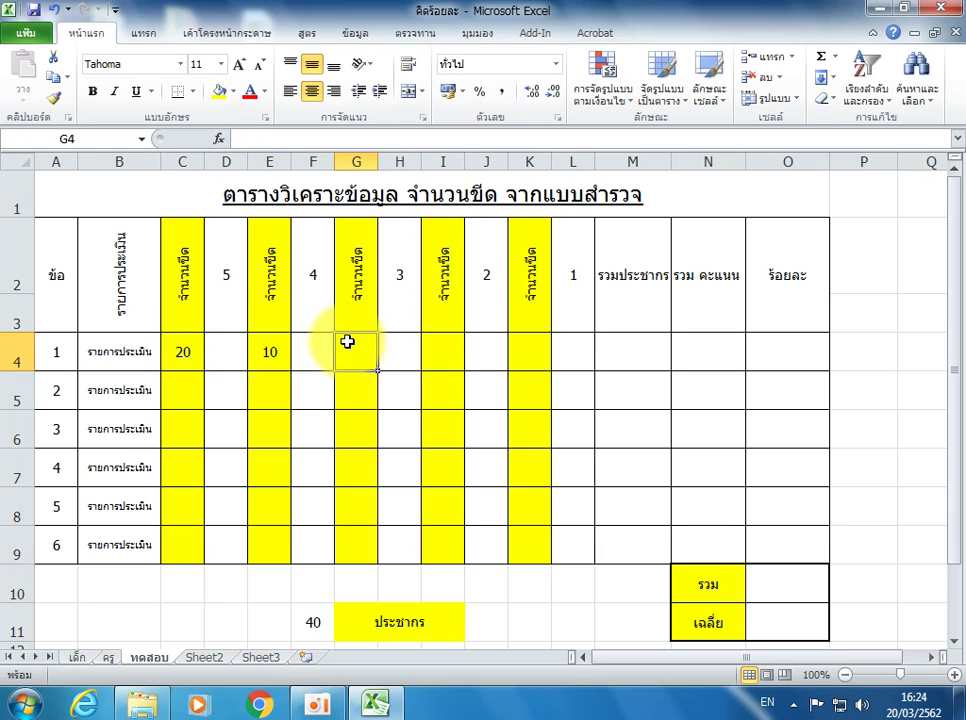
{"action": "type", "text": "10"}
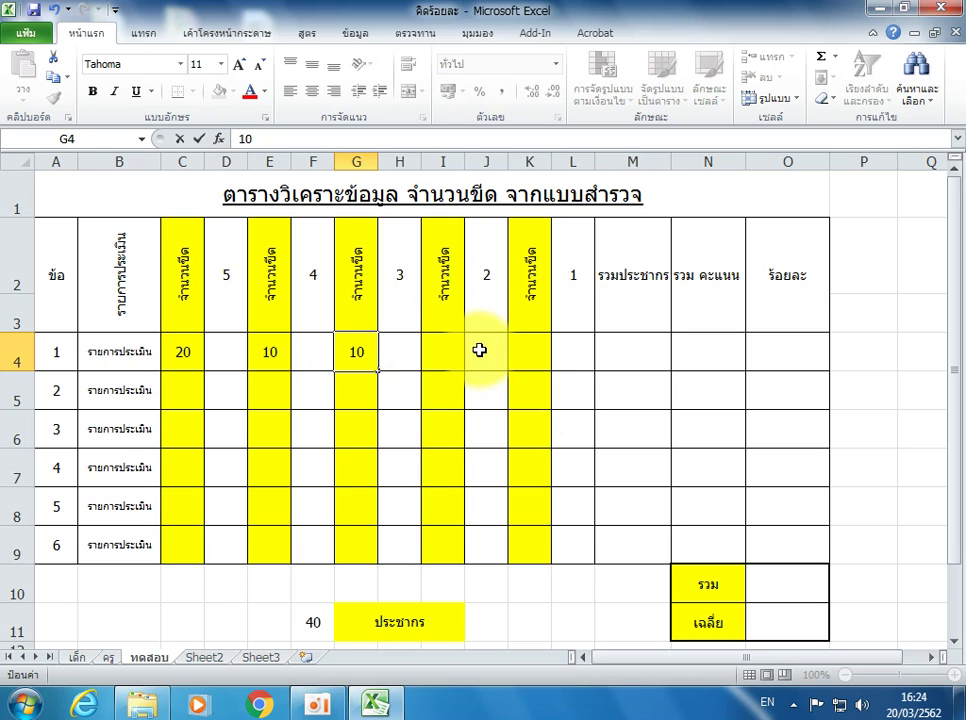
{"action": "left_click", "coordinate": [446, 353]}
{"action": "left_click", "coordinate": [524, 350]}
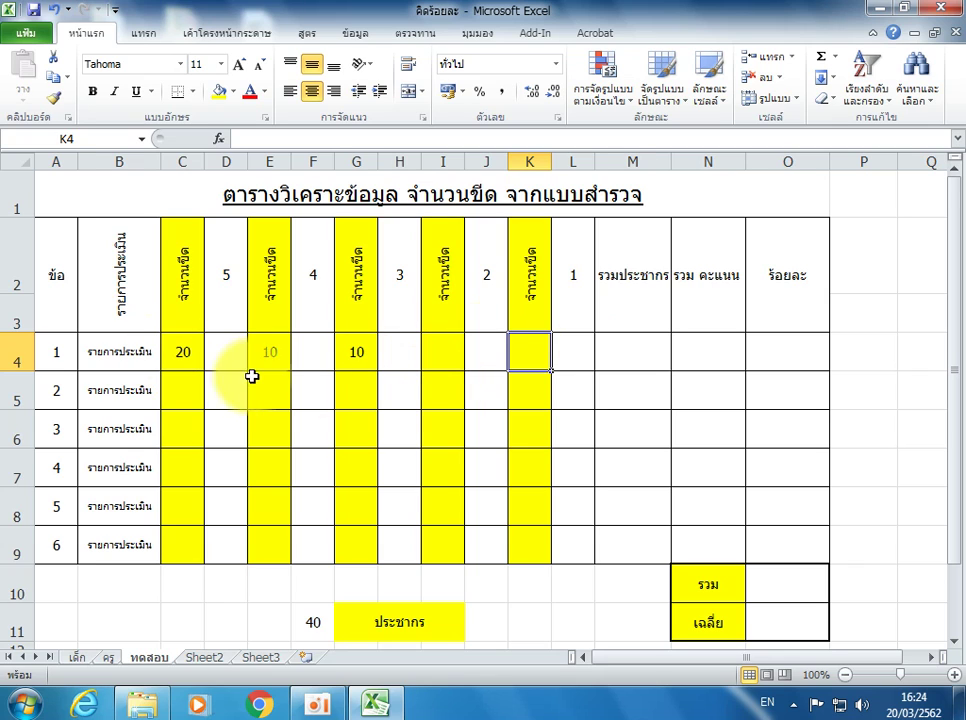
{"action": "left_click", "coordinate": [627, 357]}
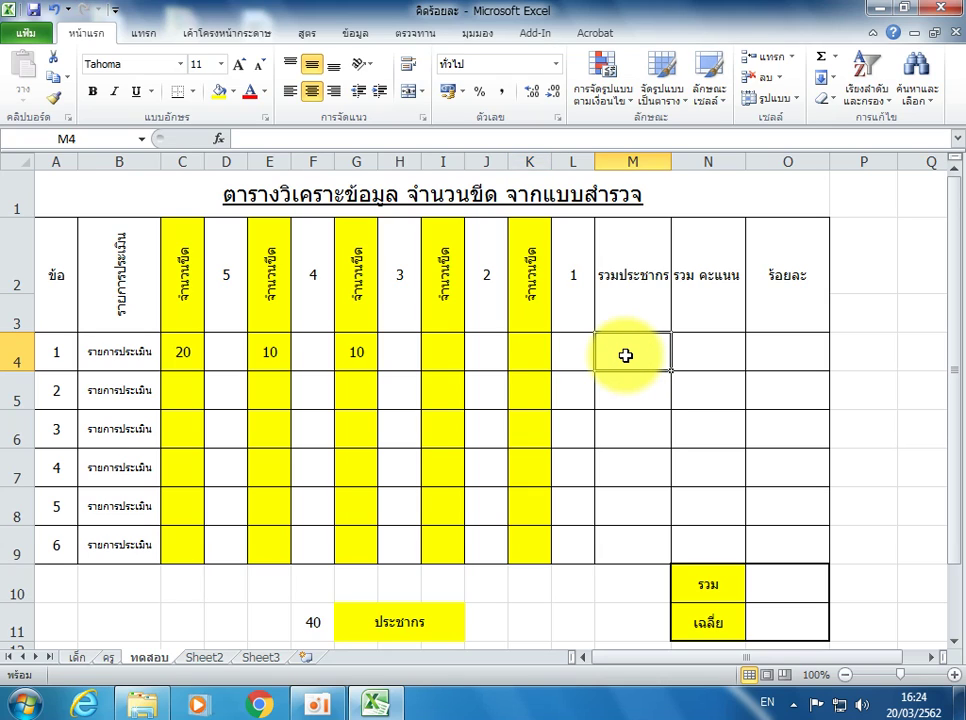
Enter =C4+E4+G4+I4+K4 in M4 to total item 1's respondents (40)
{"action": "type", "text": "="}
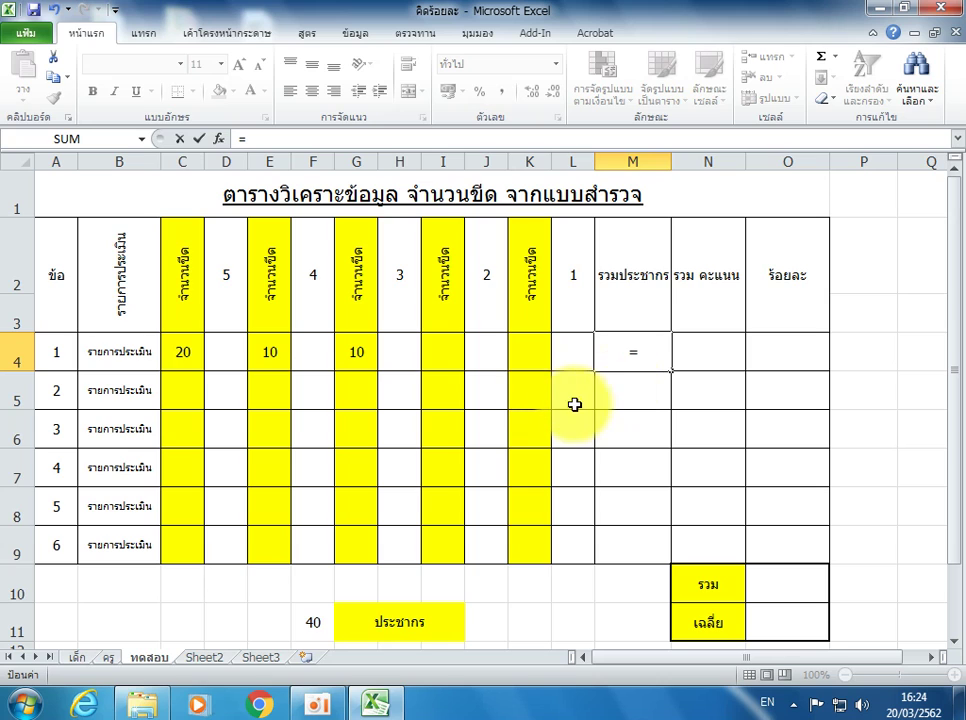
{"action": "left_click", "coordinate": [184, 352]}
{"action": "type", "text": "+"}
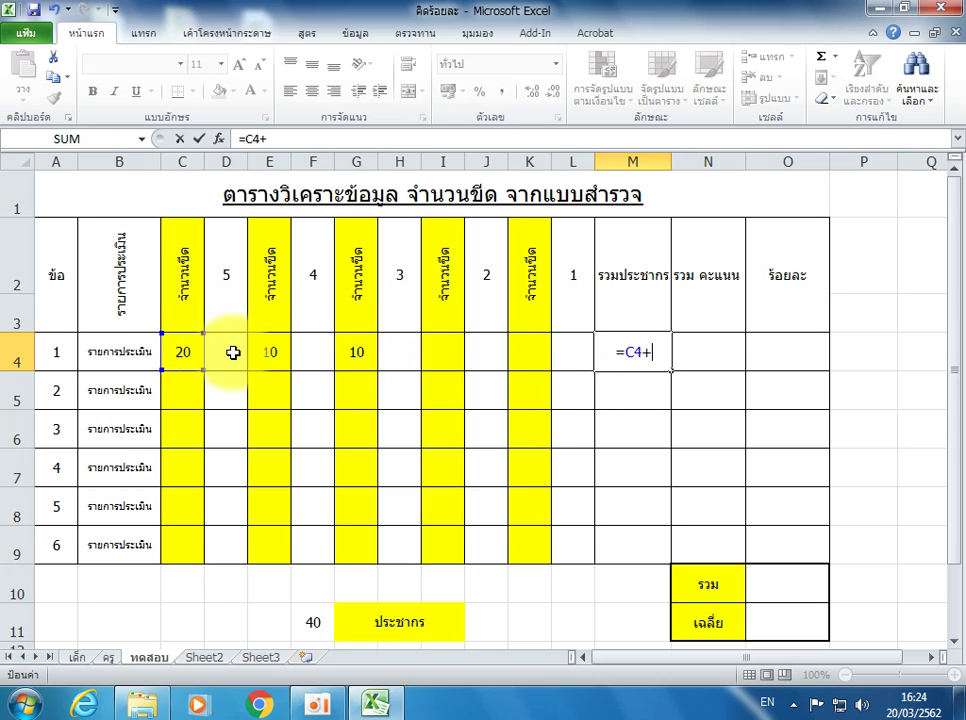
{"action": "left_click", "coordinate": [265, 350]}
{"action": "type", "text": "+"}
{"action": "left_click", "coordinate": [357, 357]}
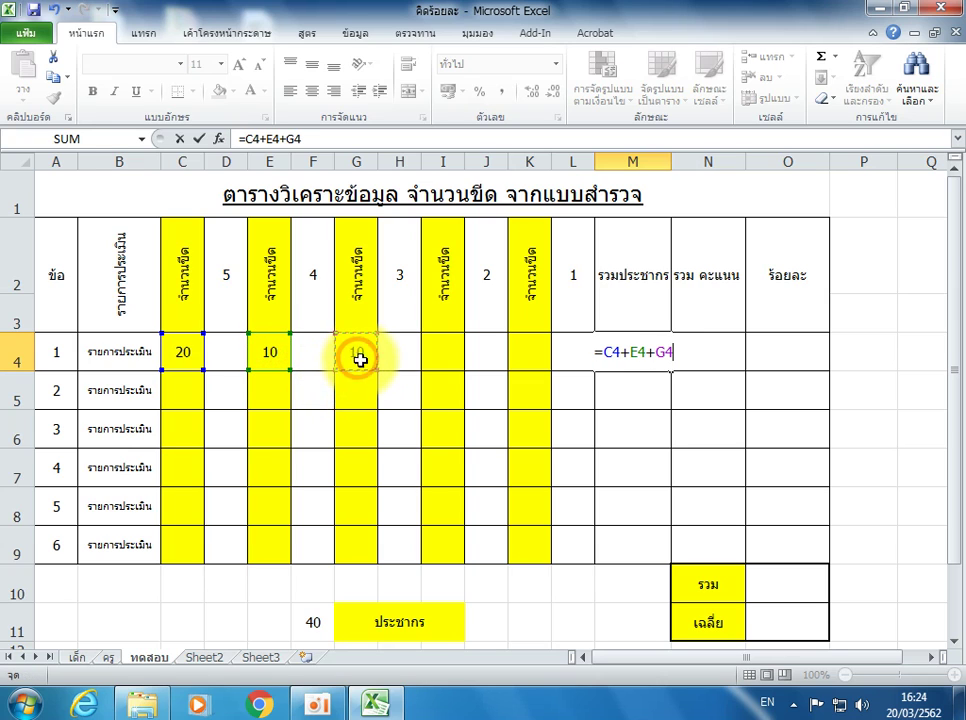
{"action": "type", "text": "+"}
{"action": "left_click", "coordinate": [443, 358]}
{"action": "type", "text": "+"}
{"action": "left_click", "coordinate": [526, 350]}
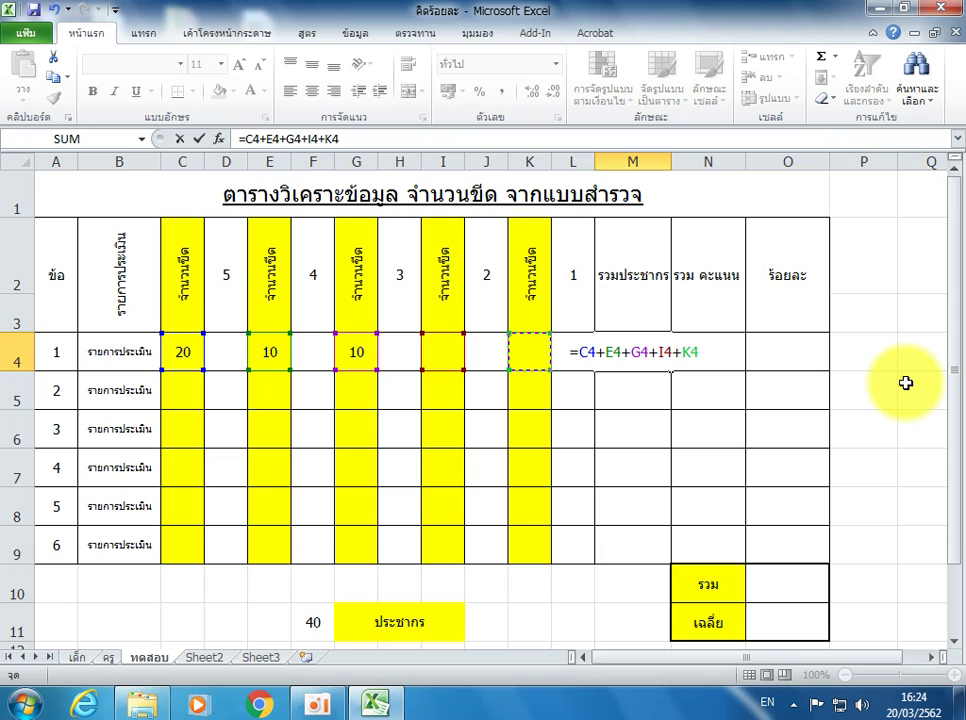
{"action": "key", "text": "Return"}
Copy the M4 total formula down through M9
{"action": "left_click", "coordinate": [643, 350]}
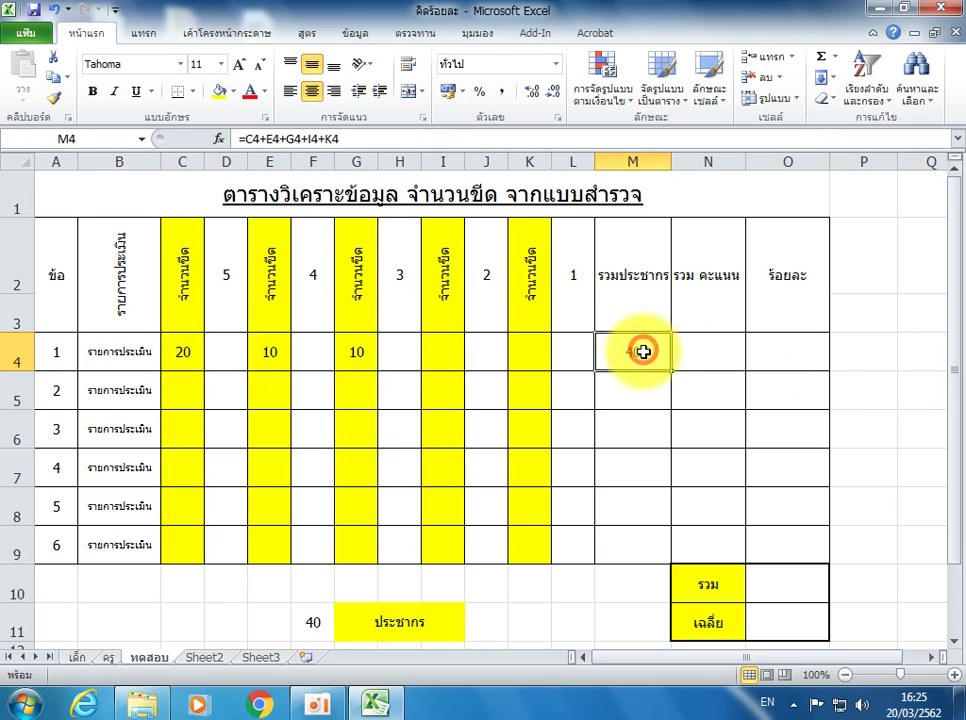
{"action": "left_click", "coordinate": [673, 371]}
{"action": "left_click_drag", "start_coordinate": [673, 371], "coordinate": [670, 558]}
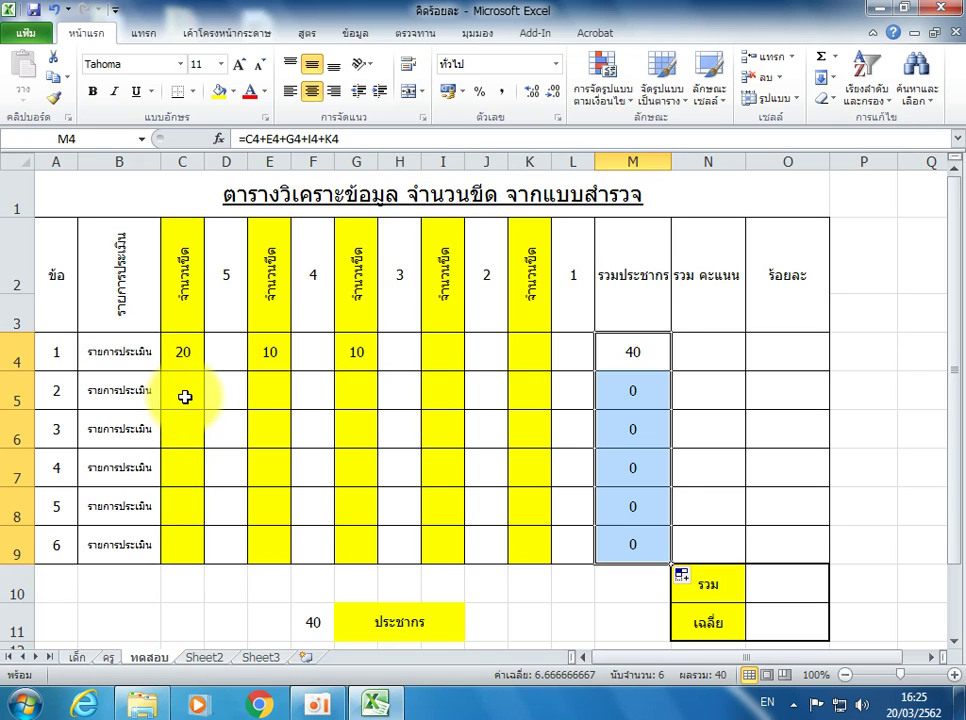
{"action": "left_click", "coordinate": [185, 397]}
Enter item 2's counts 10, 15, 15, 5 and 5 across C5 to K5
{"action": "type", "text": "10"}
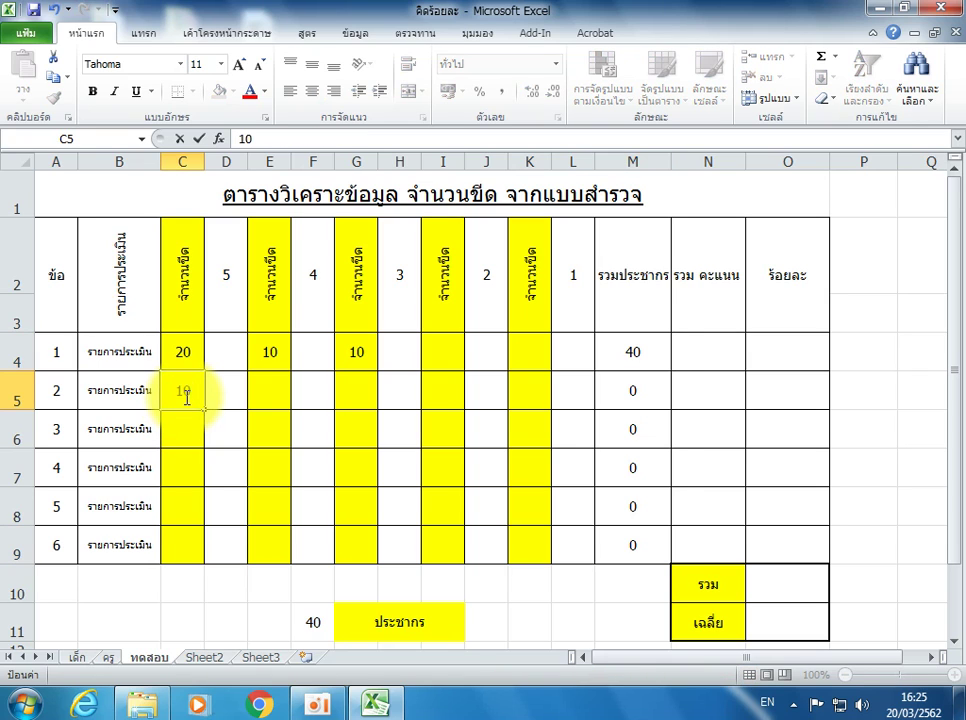
{"action": "left_click", "coordinate": [256, 389]}
{"action": "type", "text": "15"}
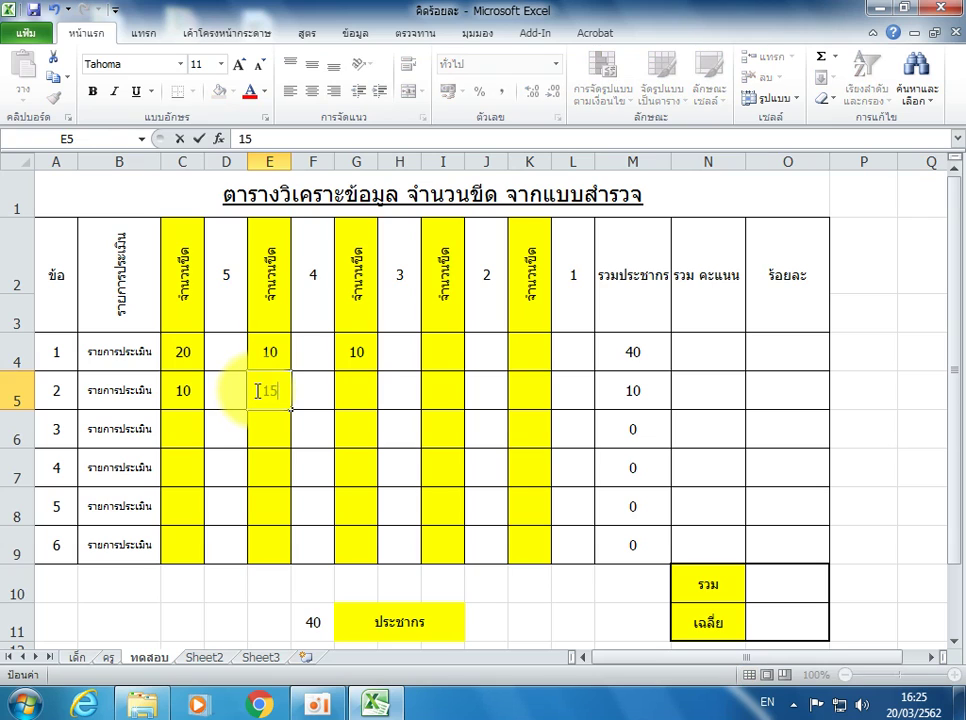
{"action": "left_click", "coordinate": [355, 389]}
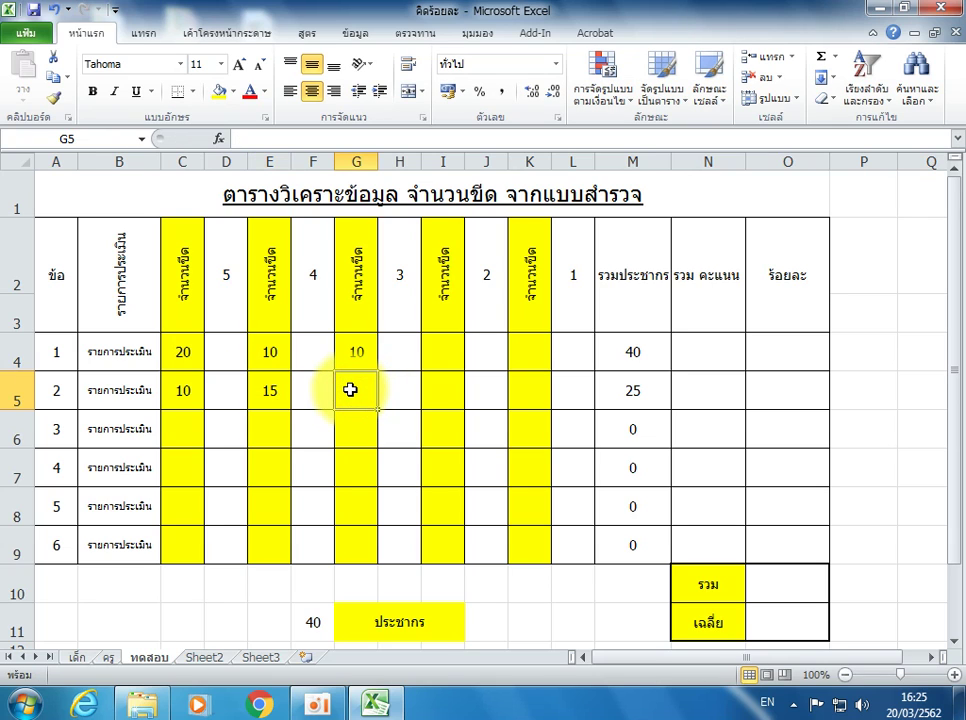
{"action": "type", "text": "15"}
{"action": "left_click", "coordinate": [451, 386]}
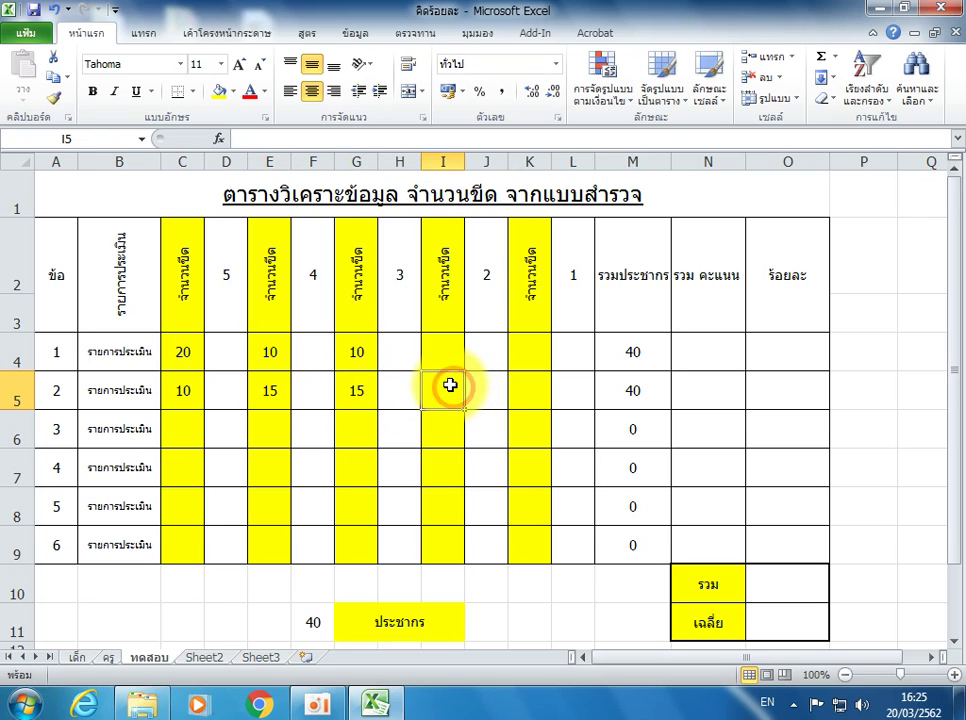
{"action": "type", "text": "5"}
{"action": "left_click", "coordinate": [520, 387]}
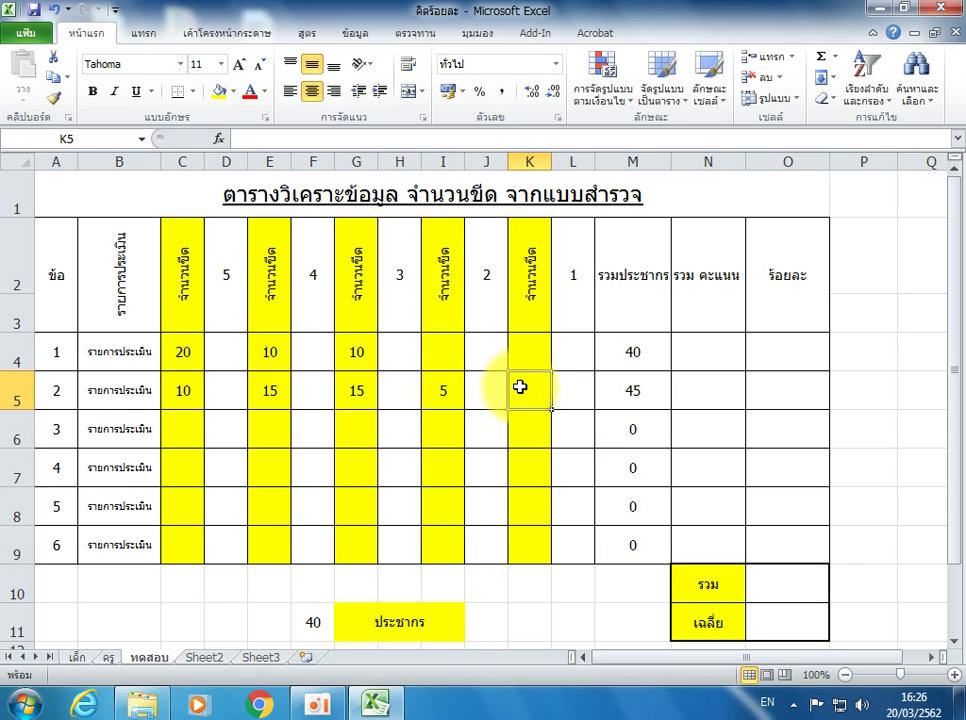
{"action": "type", "text": "5"}
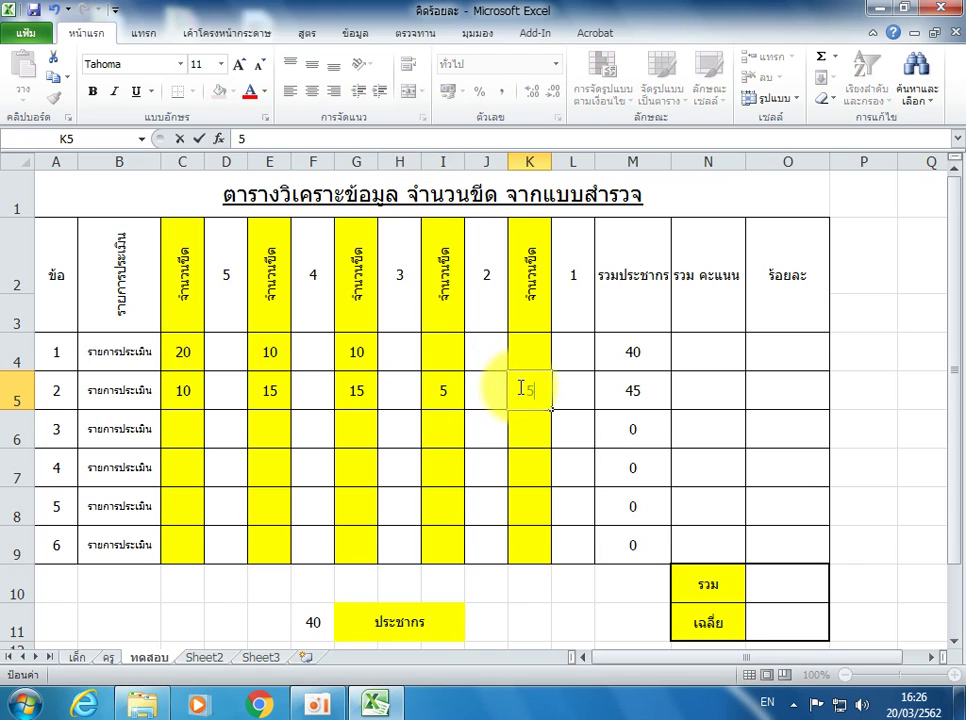
{"action": "left_click", "coordinate": [530, 437]}
{"action": "left_click", "coordinate": [619, 396]}
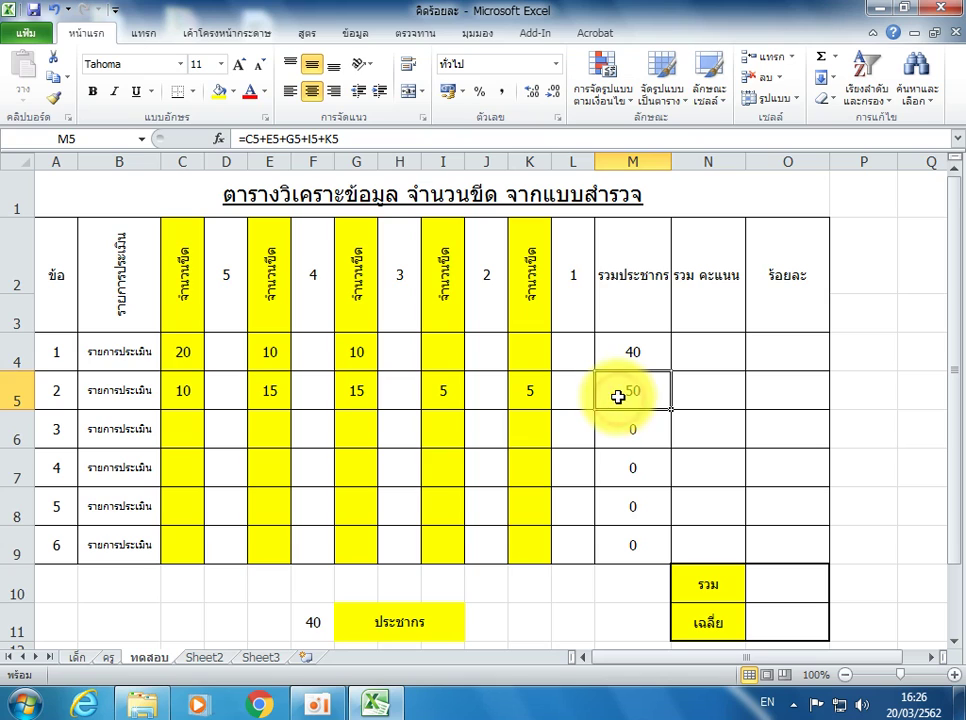
Correct item 2's G5 and E5 counts to 10
{"action": "left_click", "coordinate": [353, 397]}
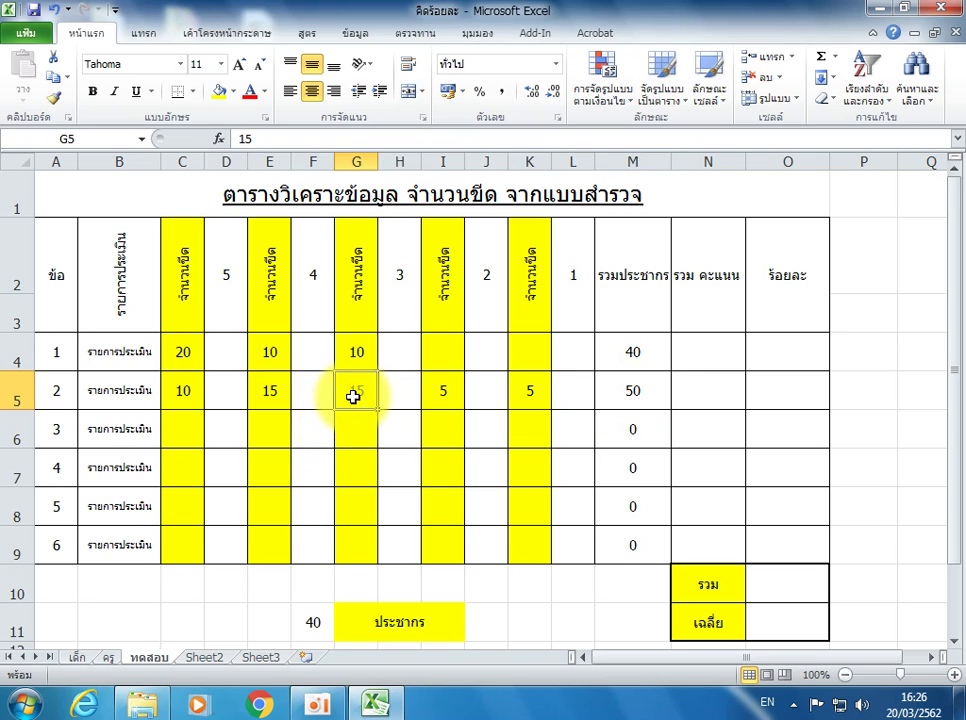
{"action": "type", "text": "10"}
{"action": "left_click", "coordinate": [261, 394]}
{"action": "type", "text": "1"}
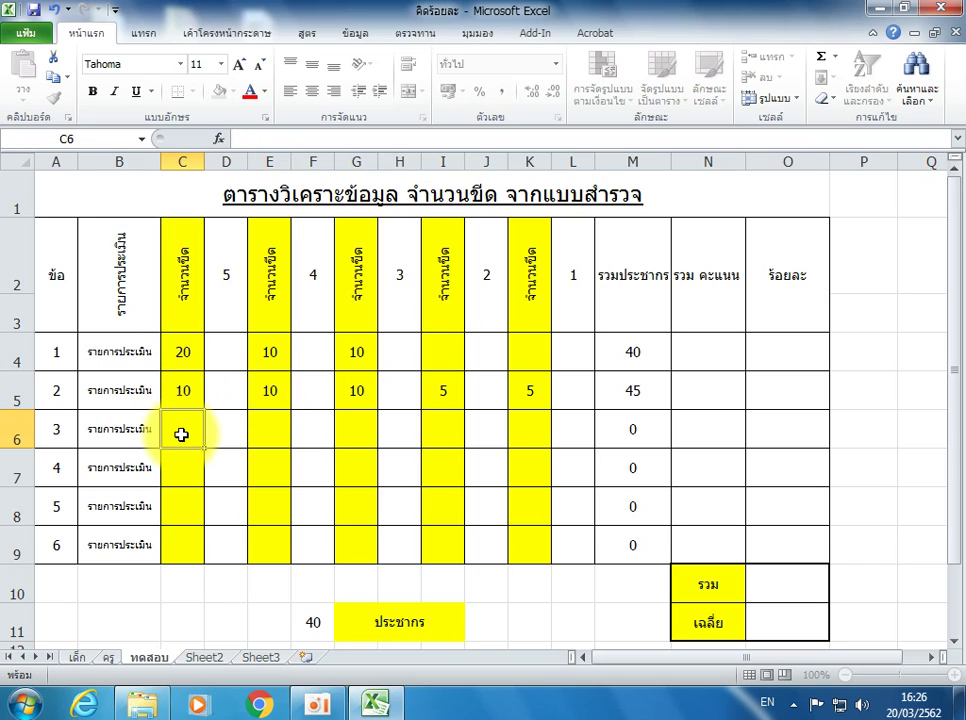
Enter item 3's counts: 30 for rating 5 and 10 for rating 4
{"action": "left_click", "coordinate": [183, 433]}
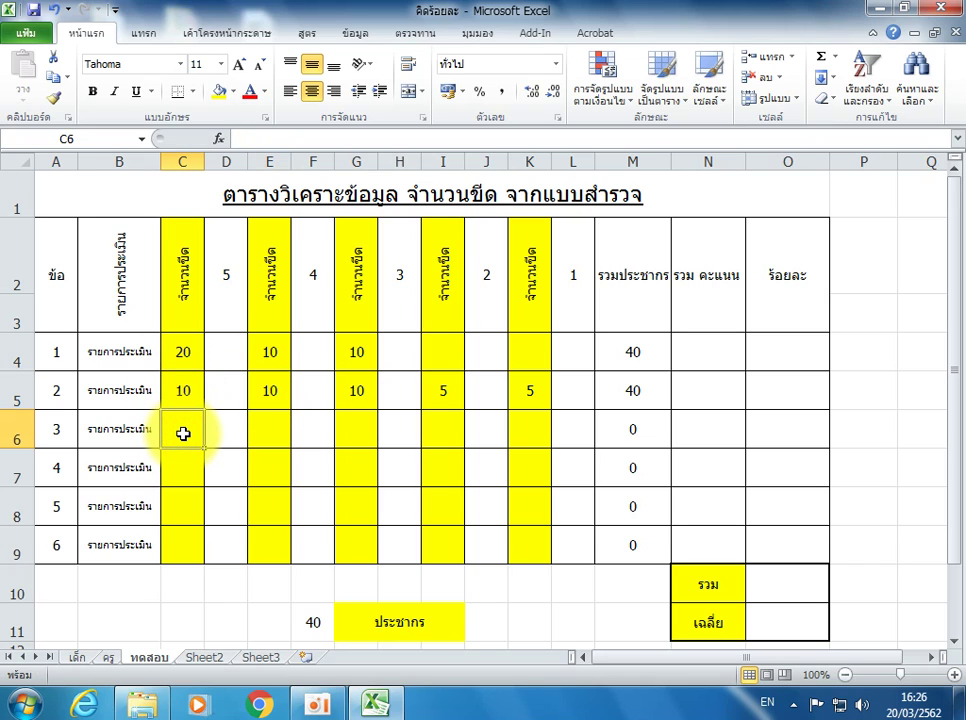
{"action": "type", "text": "3"}
{"action": "left_click", "coordinate": [254, 429]}
{"action": "type", "text": "1"}
{"action": "left_click", "coordinate": [352, 429]}
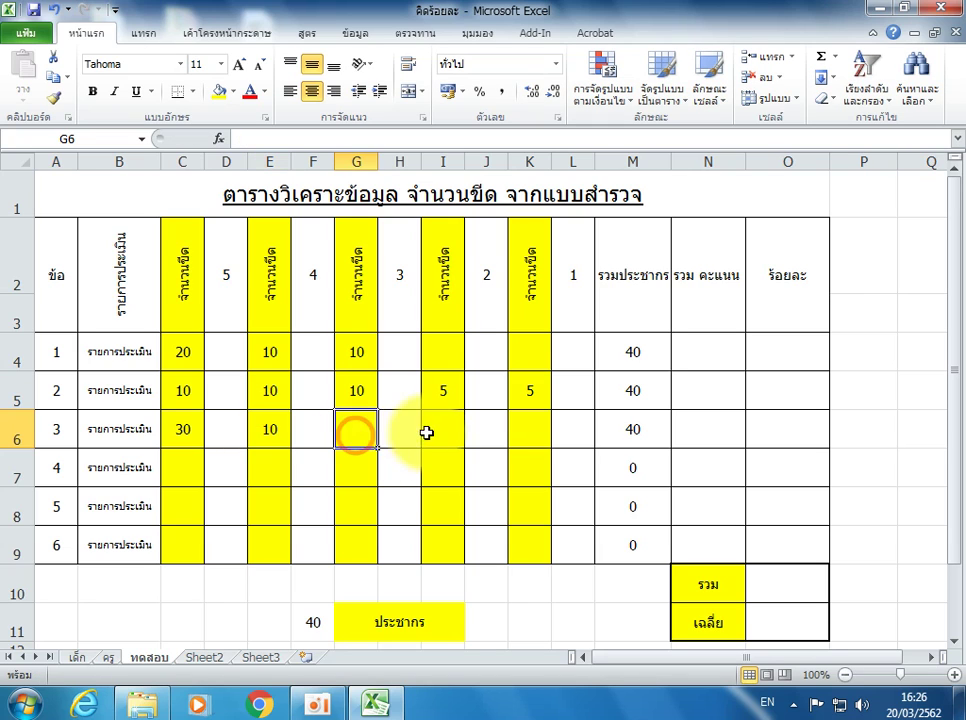
{"action": "left_click", "coordinate": [442, 428]}
{"action": "left_click", "coordinate": [532, 431]}
Enter item 4's counts of 10, 10 and 10 in row 7
{"action": "left_click", "coordinate": [188, 467]}
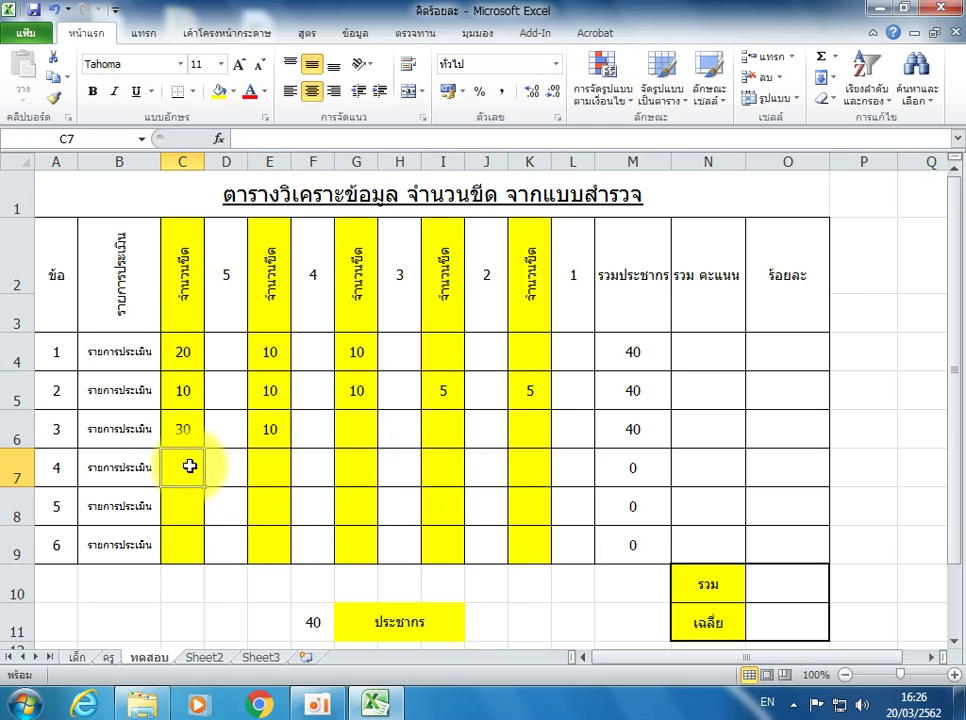
{"action": "type", "text": "10"}
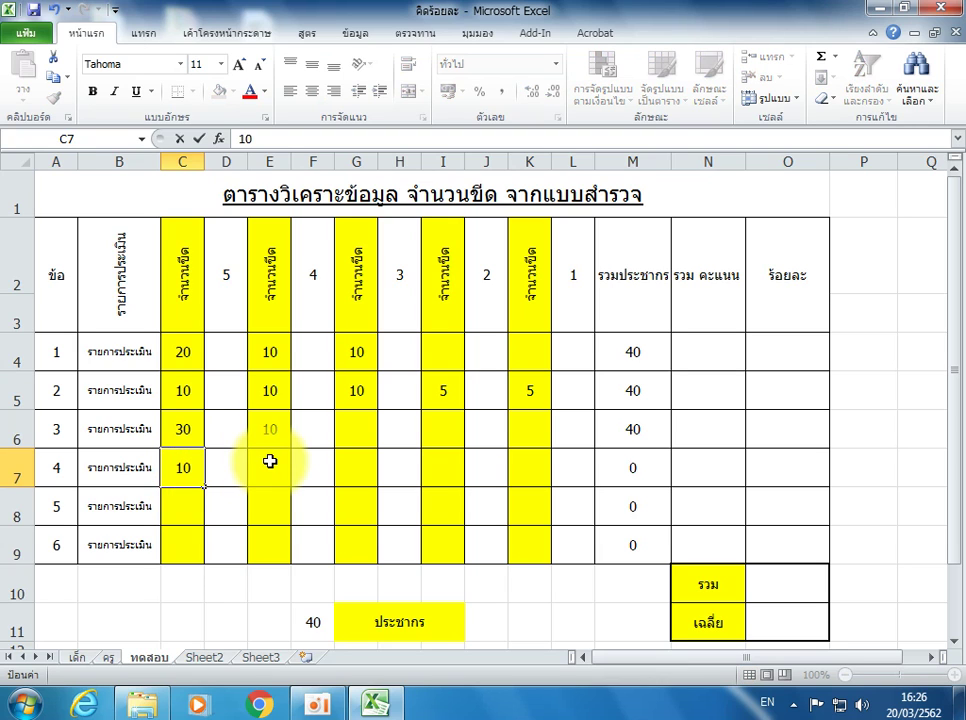
{"action": "left_click", "coordinate": [267, 460]}
{"action": "type", "text": "1"}
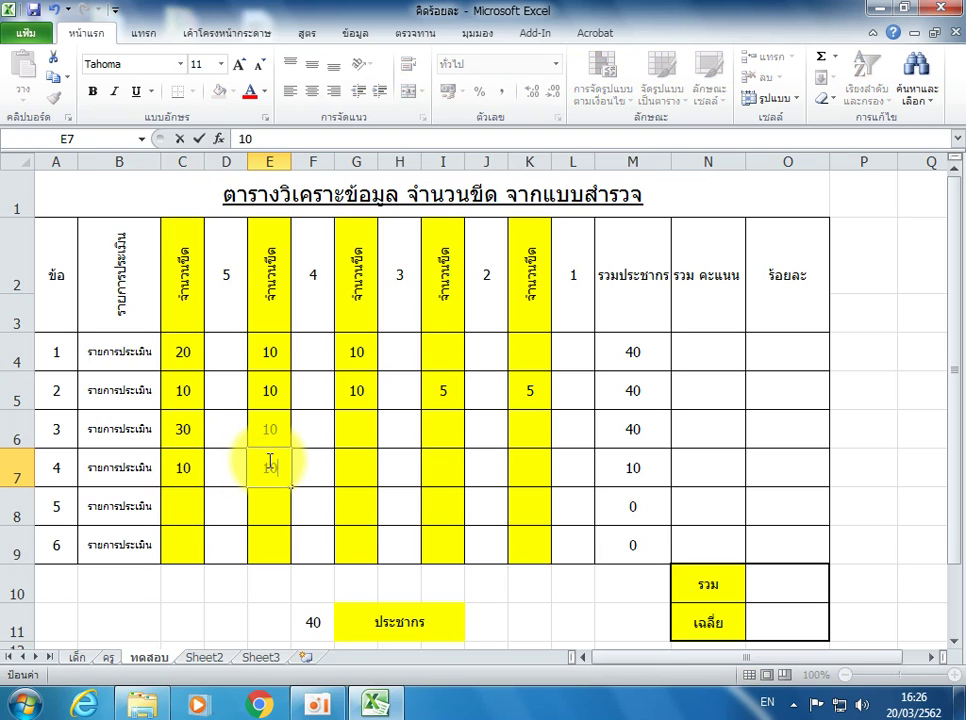
{"action": "type", "text": "0"}
{"action": "left_click", "coordinate": [351, 470]}
{"action": "type", "text": "10"}
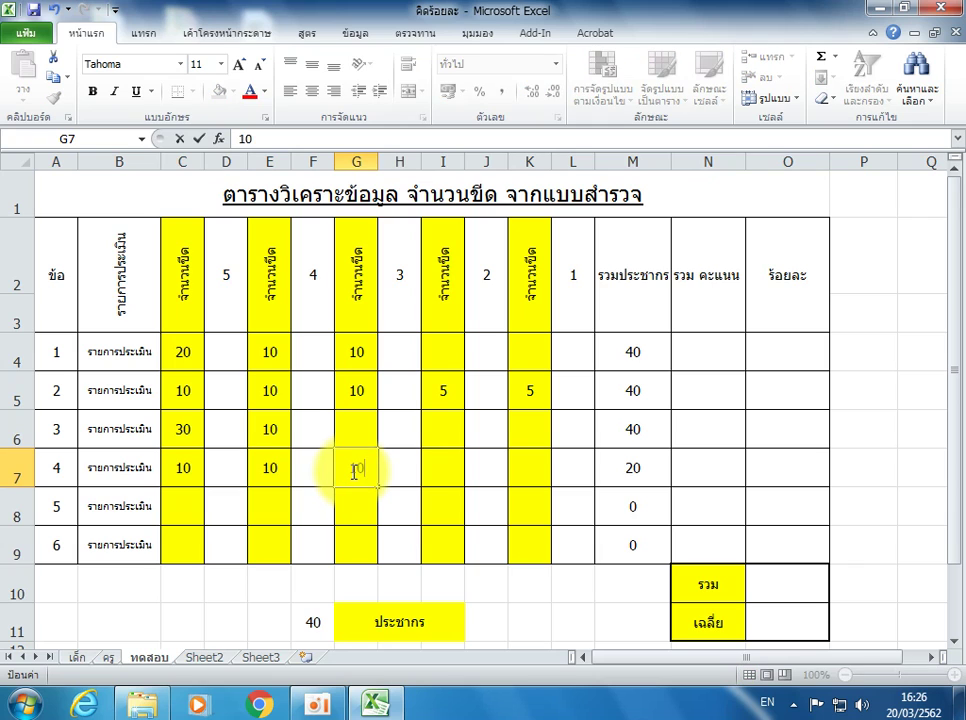
{"action": "left_click", "coordinate": [416, 468]}
{"action": "type", "text": "10"}
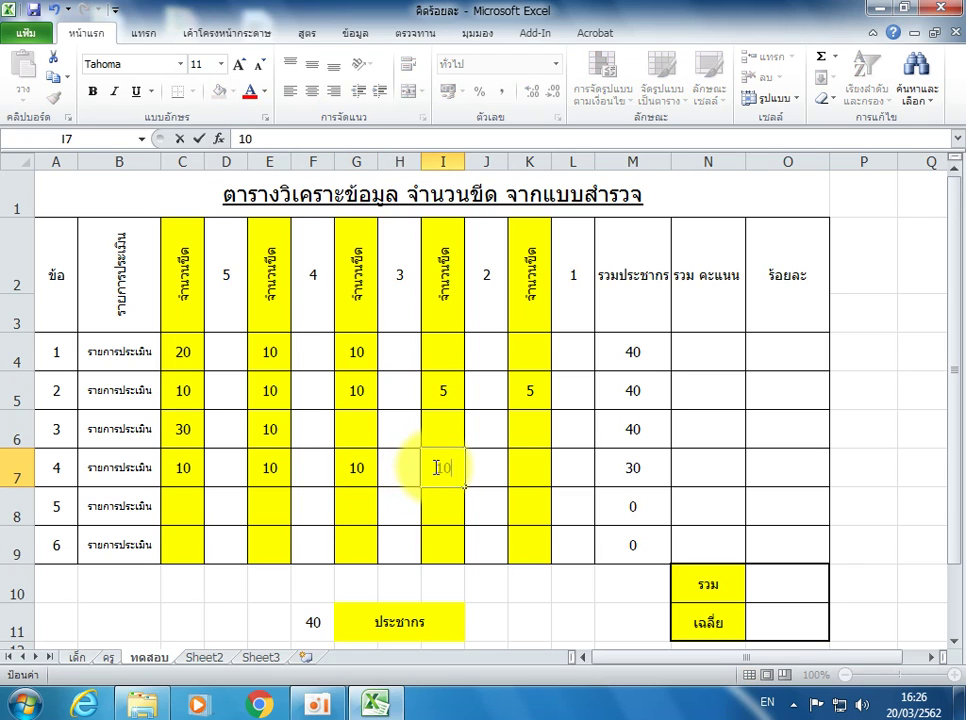
Enter item 5's counts 20, 5, 5, 5 and 5 in row 8
{"action": "left_click", "coordinate": [183, 507]}
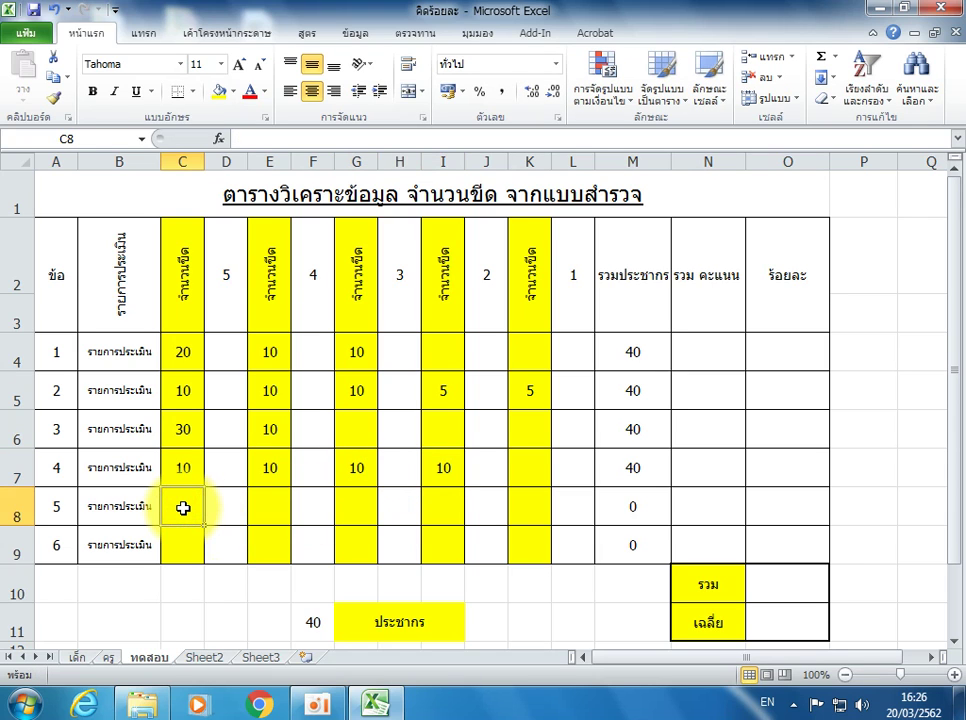
{"action": "type", "text": "20"}
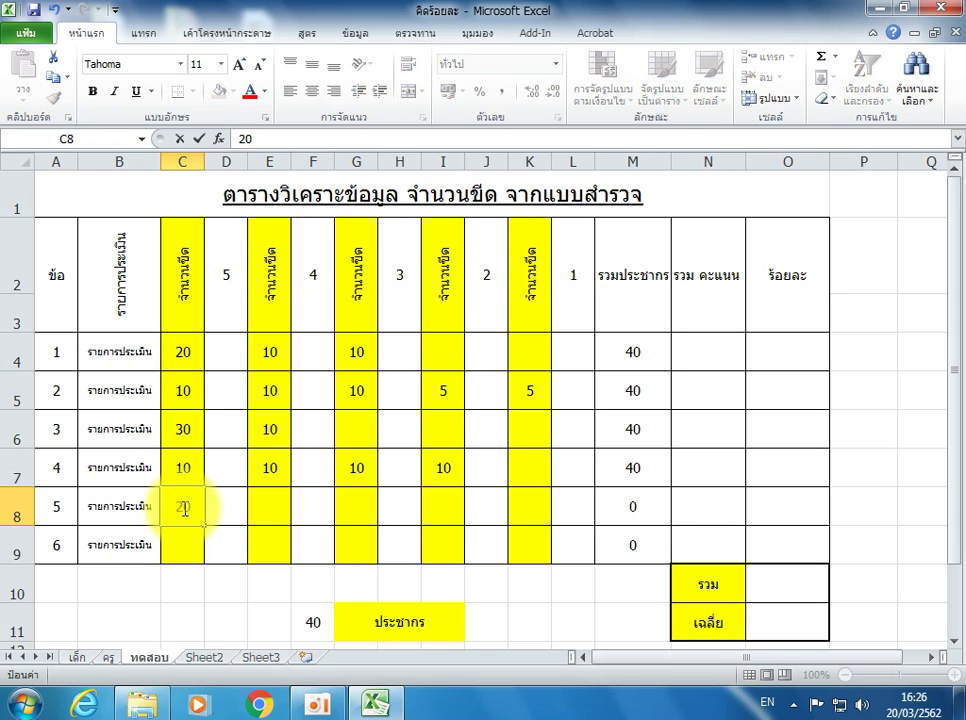
{"action": "left_click", "coordinate": [265, 506]}
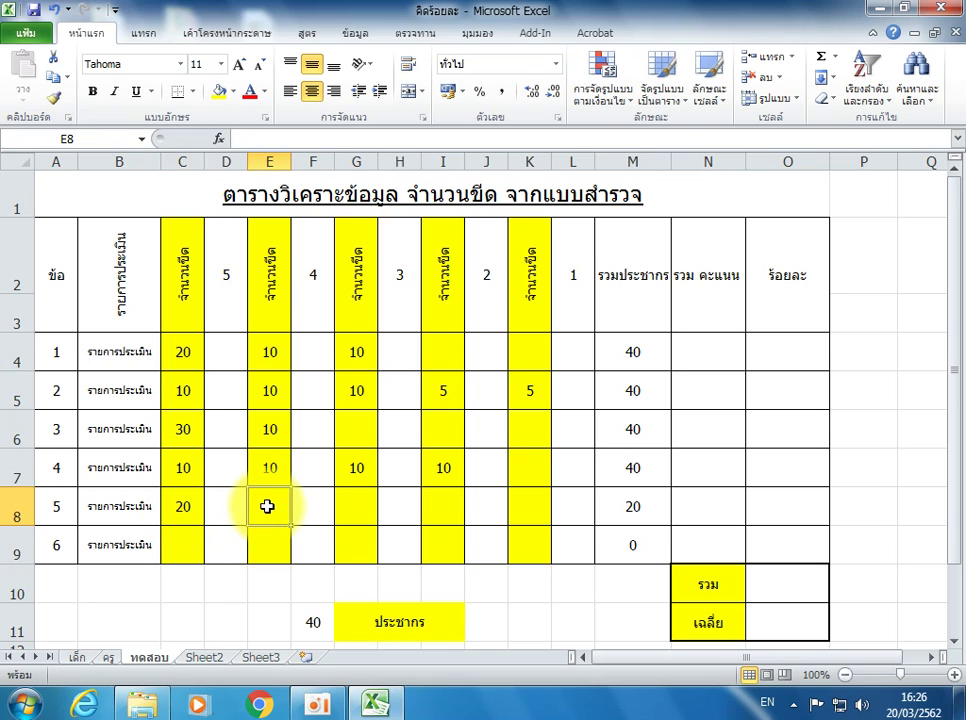
{"action": "type", "text": "5"}
{"action": "left_click", "coordinate": [352, 506]}
{"action": "type", "text": "5"}
{"action": "left_click", "coordinate": [437, 506]}
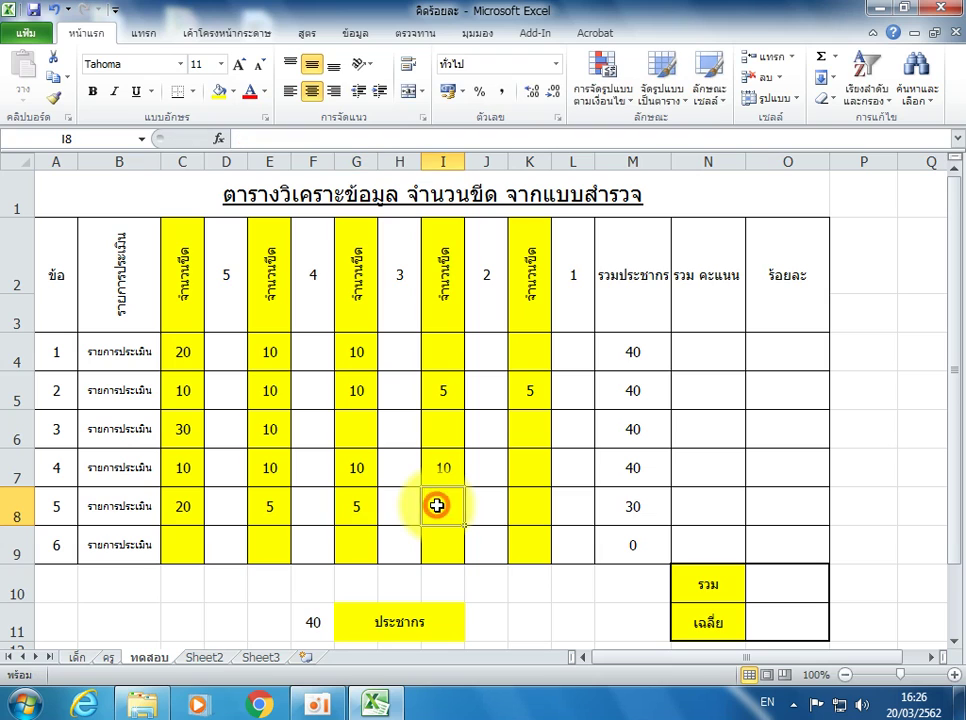
{"action": "type", "text": "5"}
{"action": "left_click", "coordinate": [518, 508]}
{"action": "type", "text": "5"}
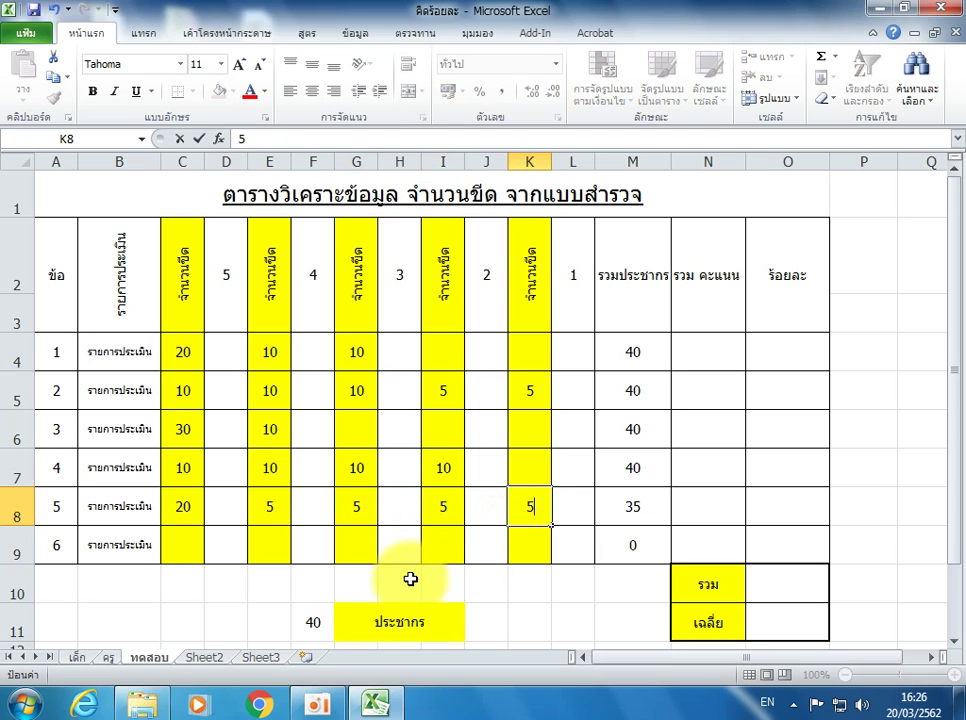
Fill in item 6's rating counts across row 9
{"action": "left_click", "coordinate": [191, 542]}
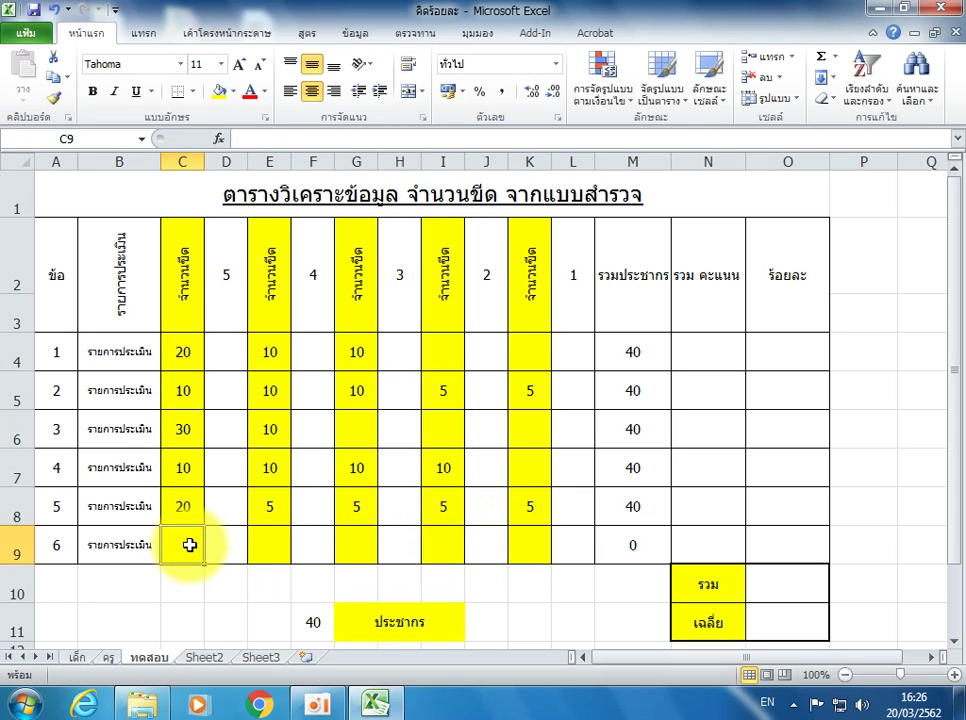
{"action": "type", "text": "50"}
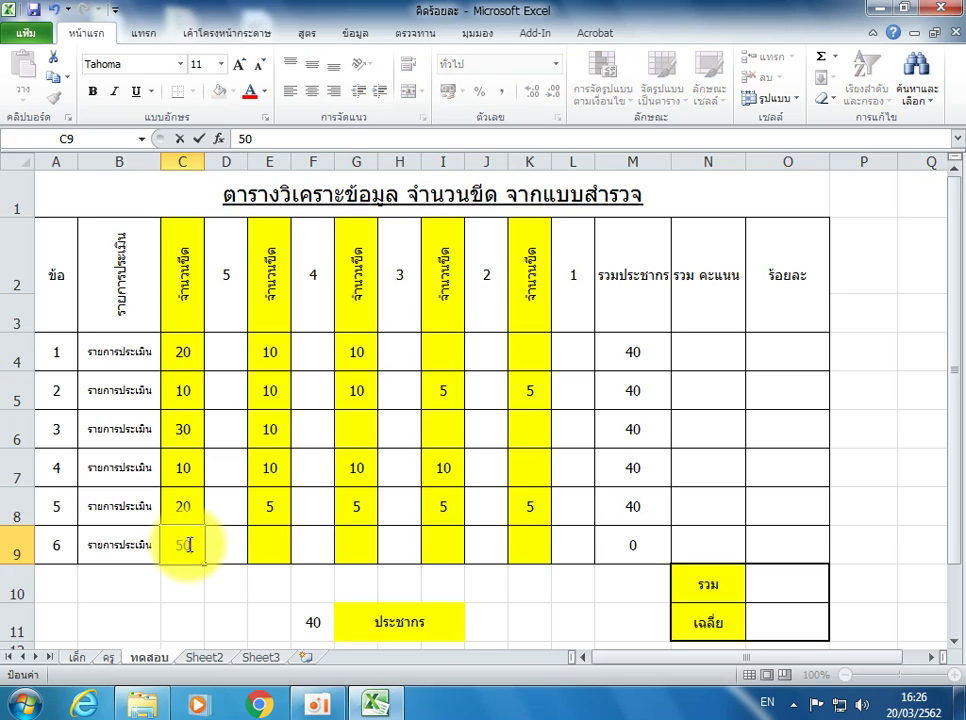
{"action": "left_click", "coordinate": [267, 551]}
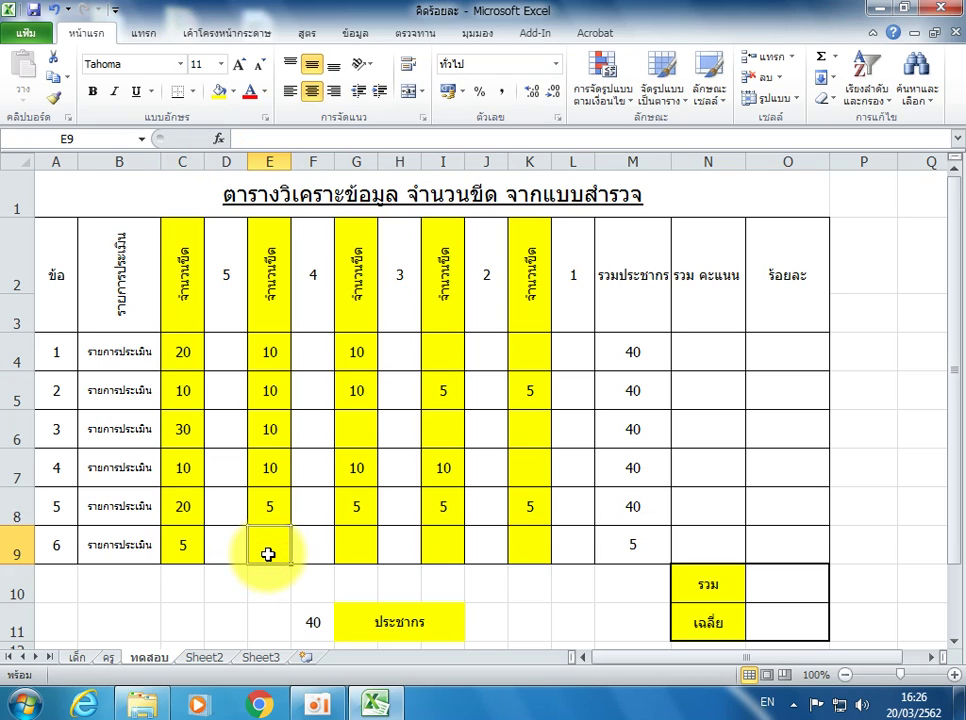
{"action": "type", "text": "10"}
{"action": "left_click", "coordinate": [353, 540]}
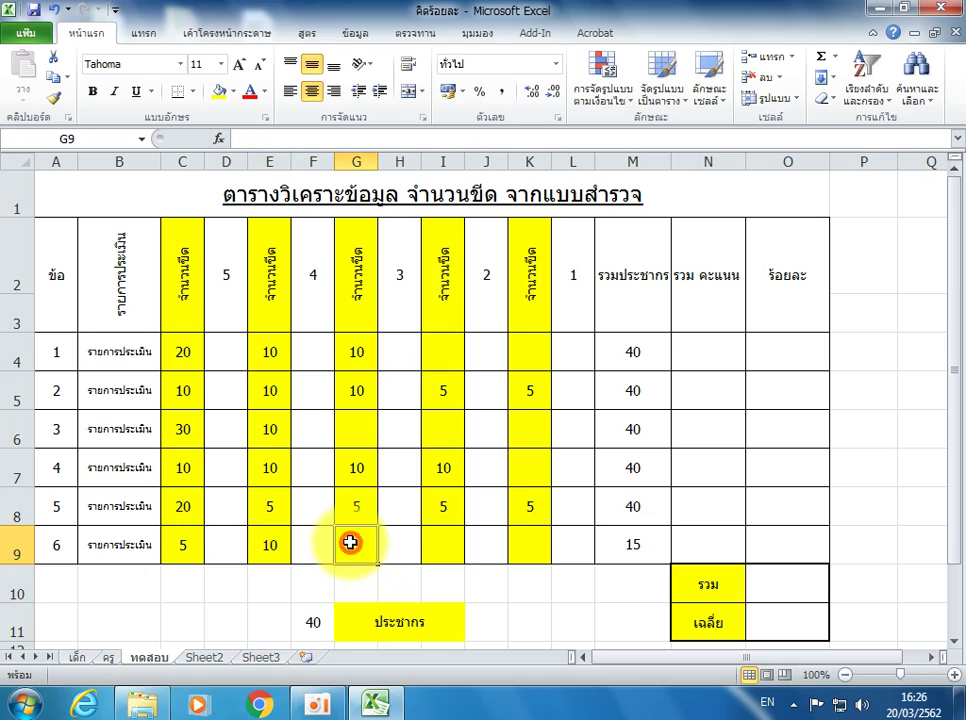
{"action": "type", "text": "2"}
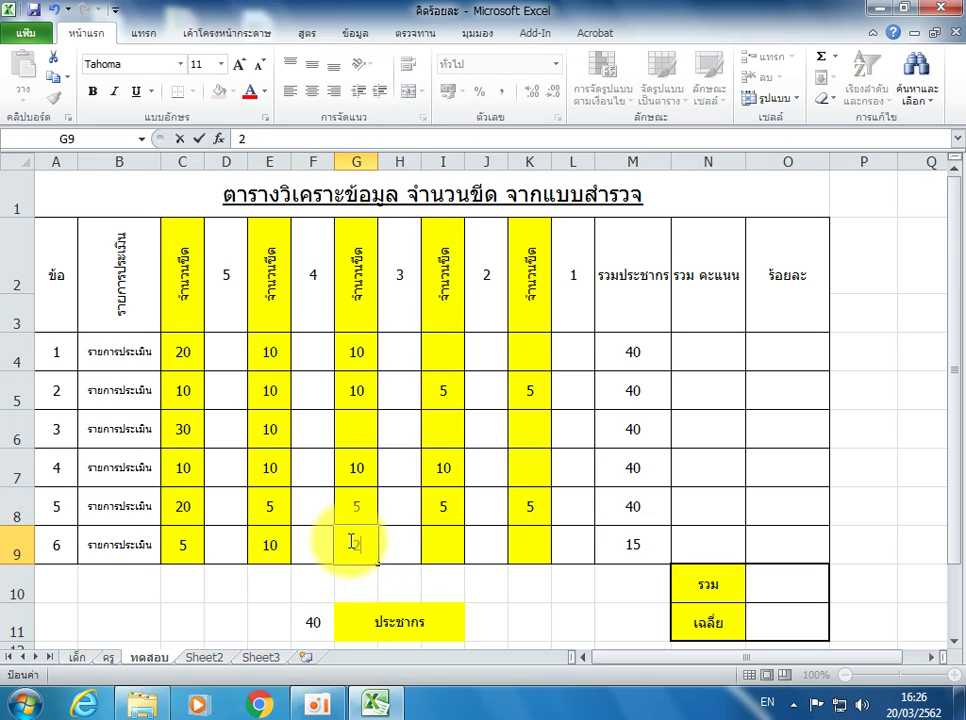
{"action": "type", "text": "5"}
{"action": "left_click", "coordinate": [440, 546]}
{"action": "type", "text": "10"}
{"action": "left_click", "coordinate": [529, 545]}
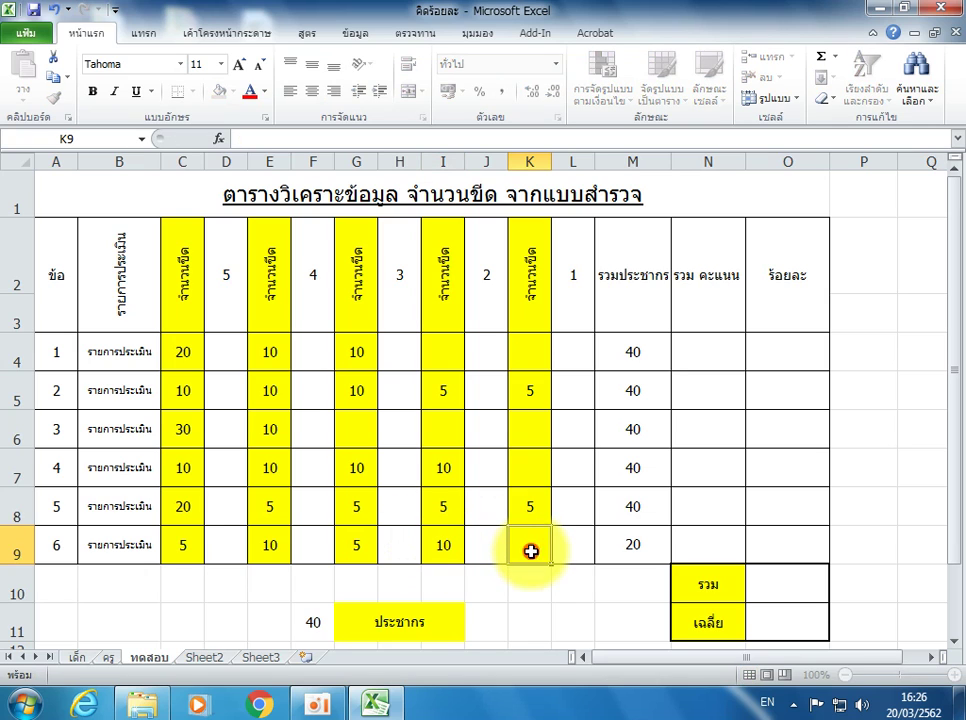
{"action": "type", "text": "10"}
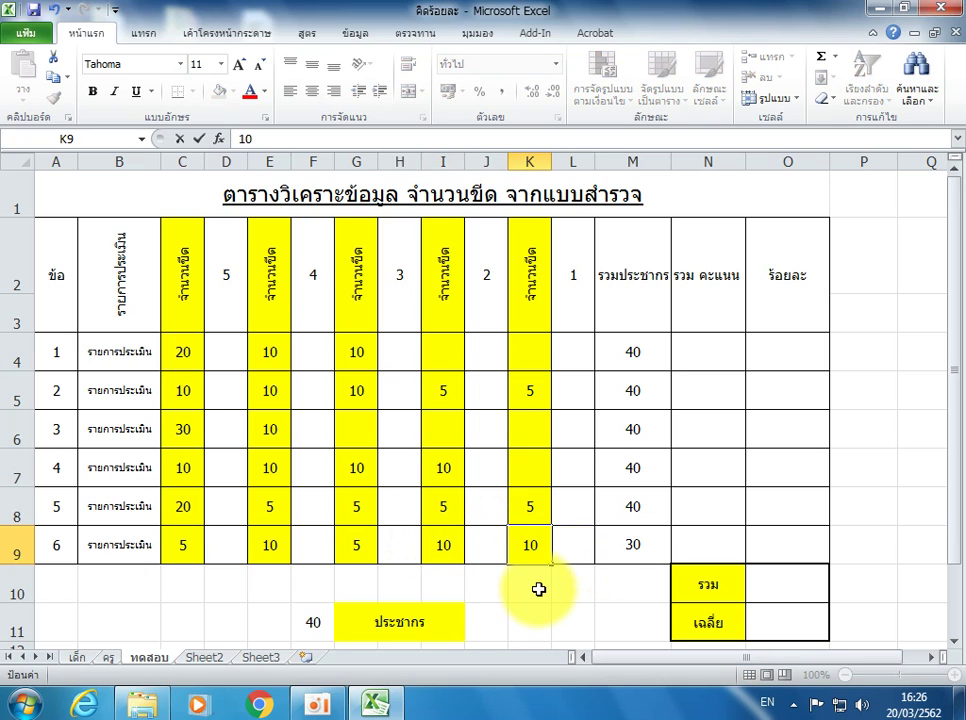
{"action": "left_click", "coordinate": [537, 586]}
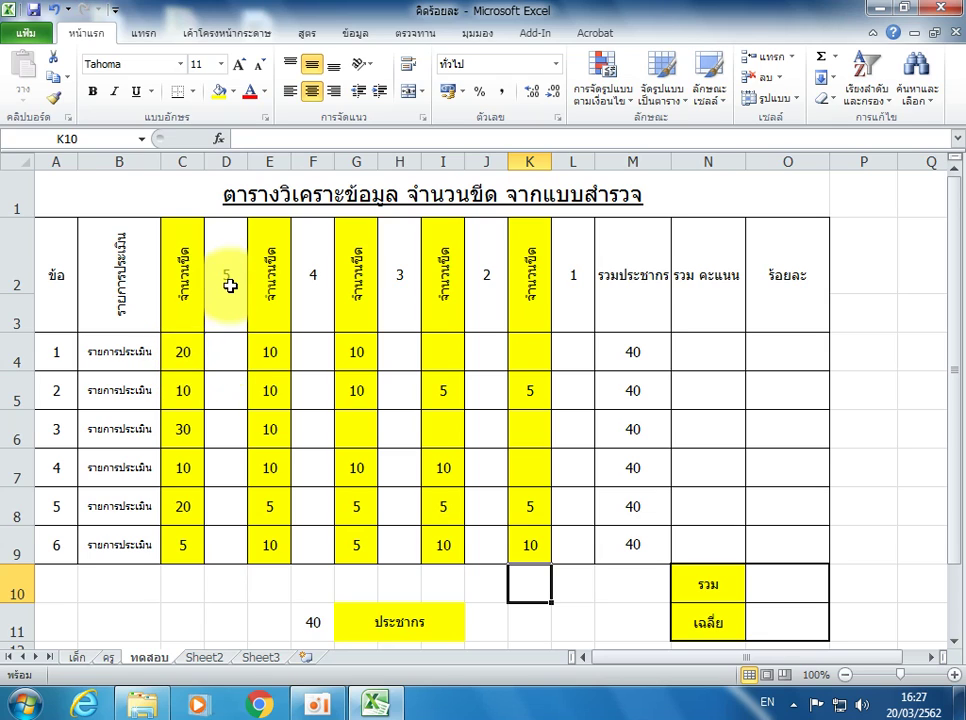
Enter =C4*5 in D4 and fill it down to D9 for rating-5 scores
{"action": "left_click", "coordinate": [182, 355]}
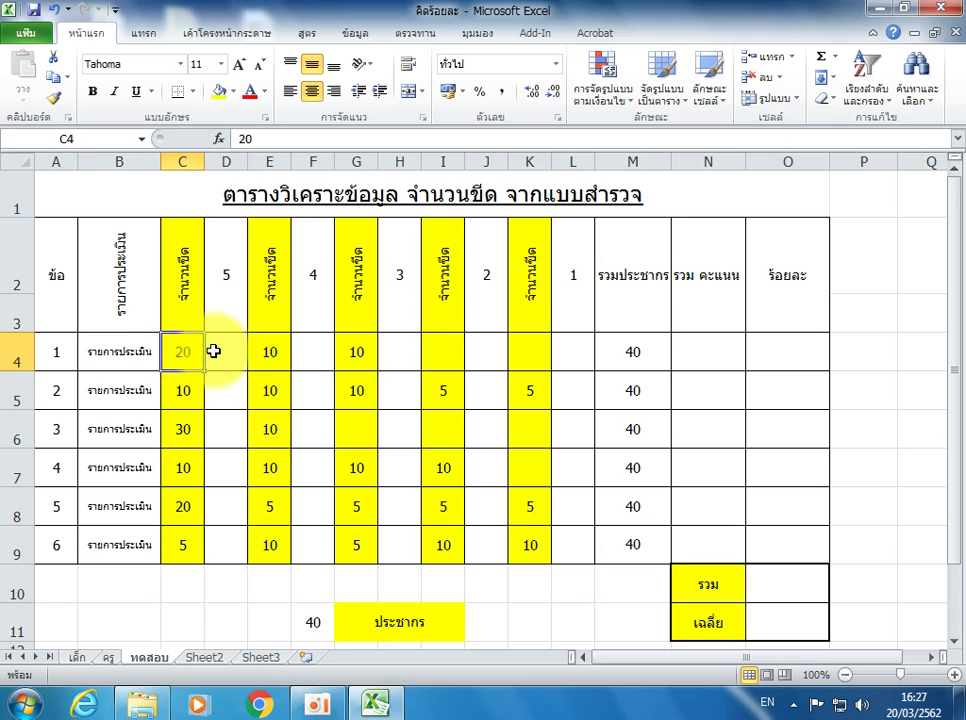
{"action": "left_click", "coordinate": [214, 351]}
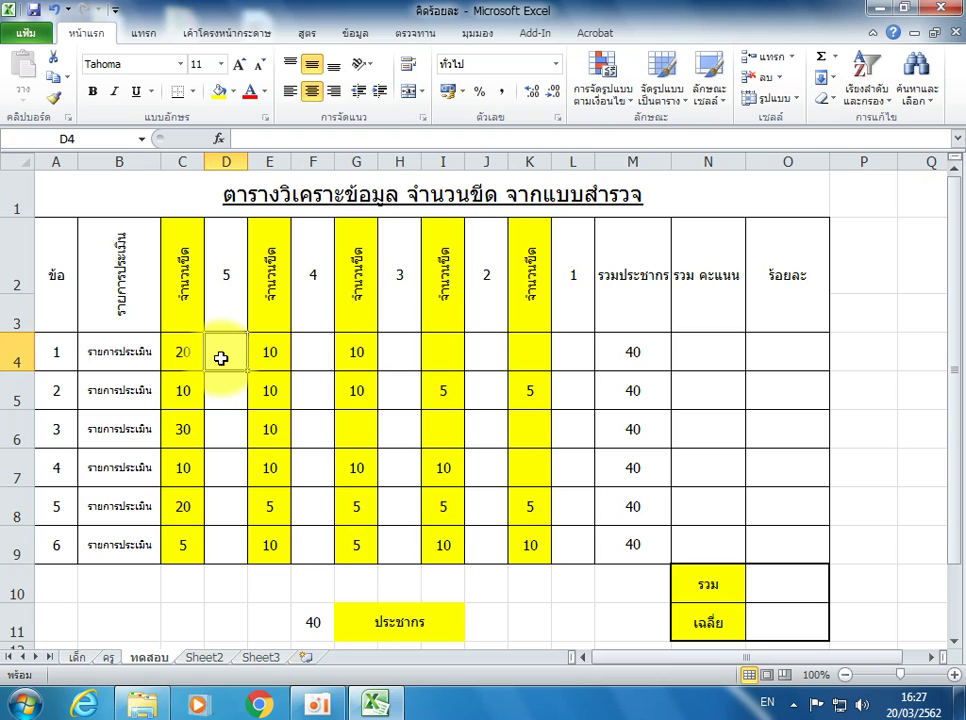
{"action": "type", "text": "="}
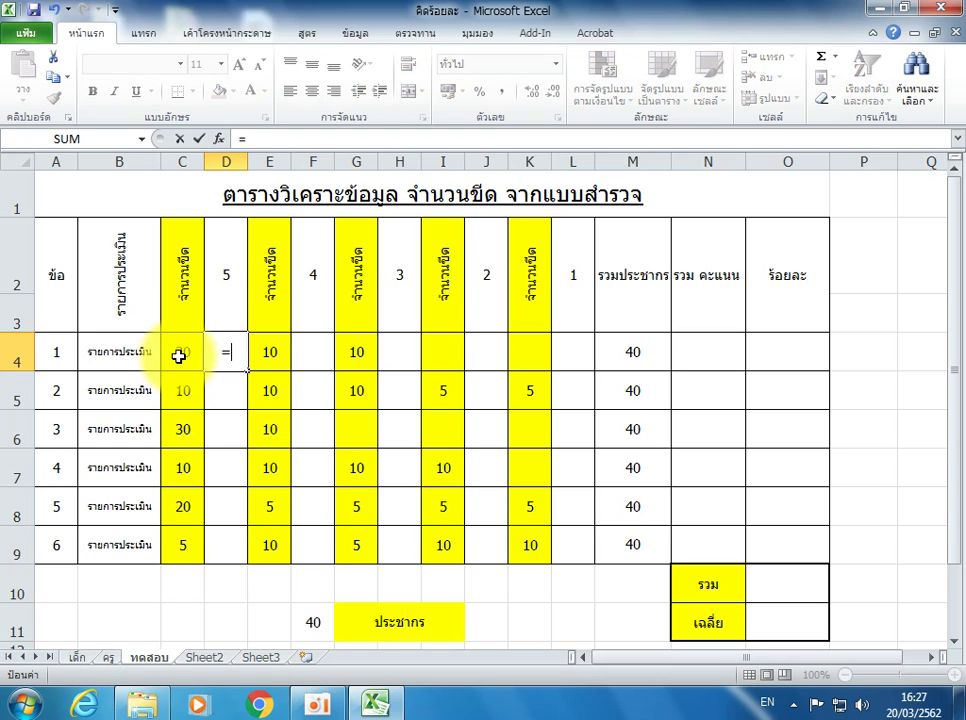
{"action": "left_click", "coordinate": [178, 356]}
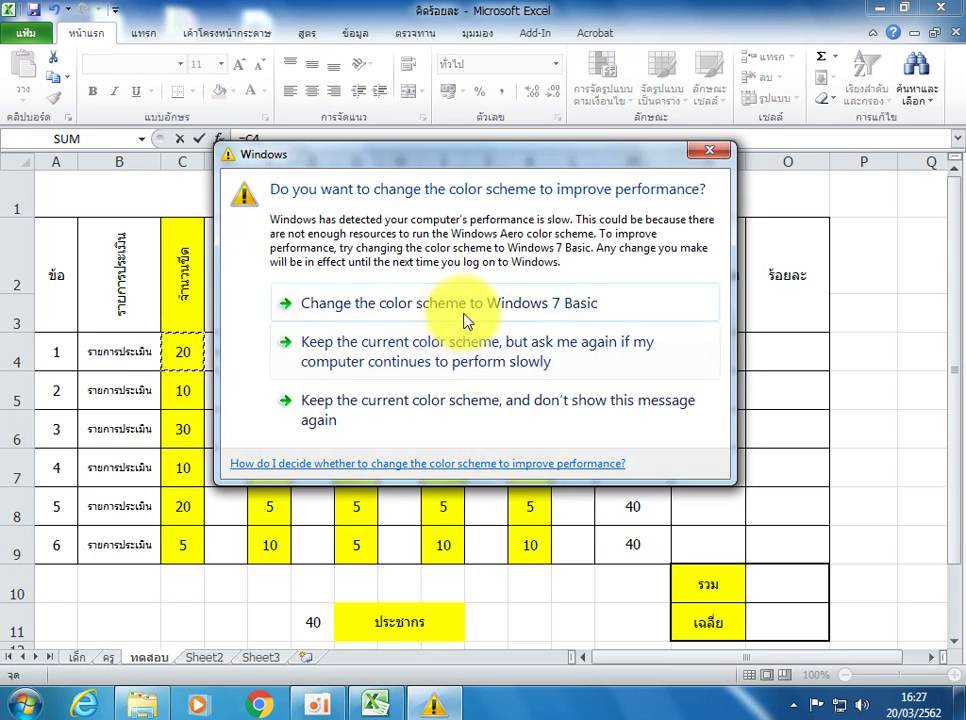
{"action": "left_click", "coordinate": [703, 151]}
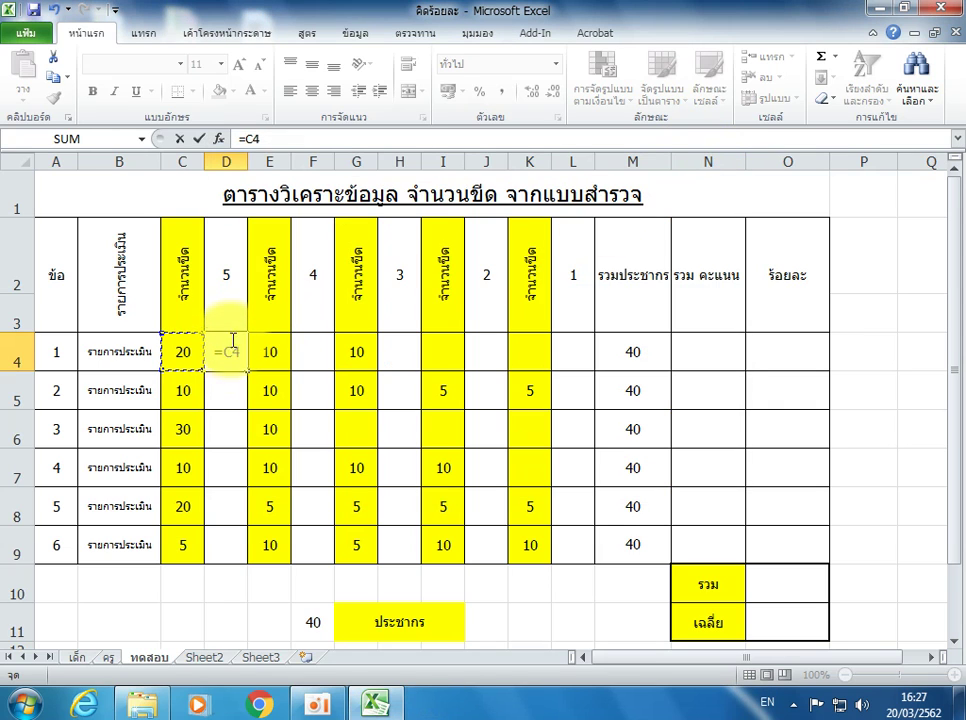
{"action": "type", "text": "*5"}
{"action": "key", "text": "Return"}
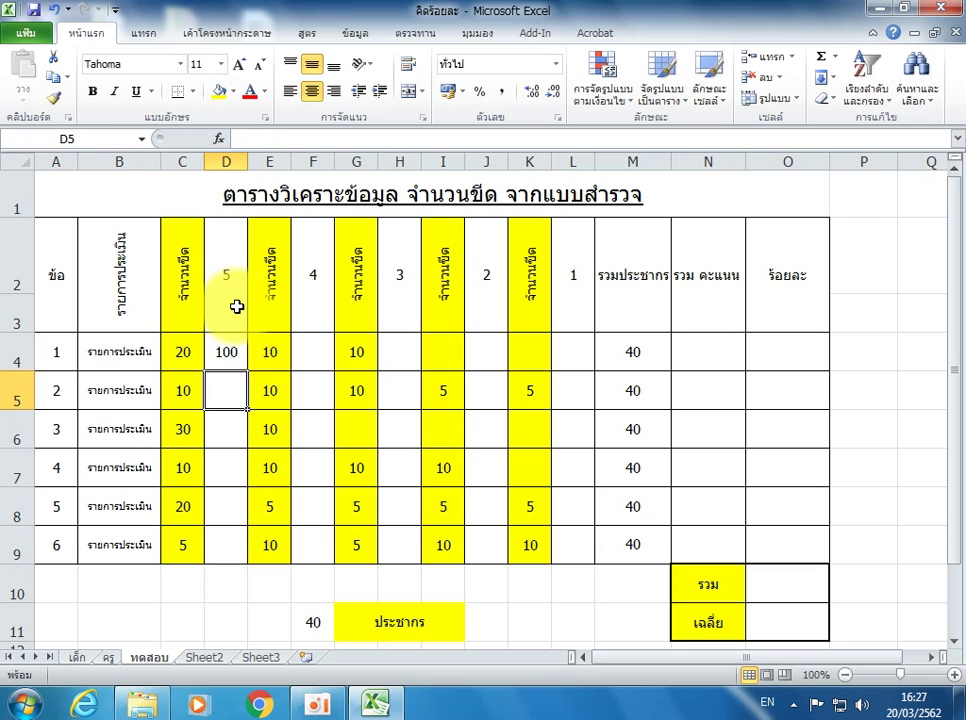
{"action": "left_click", "coordinate": [231, 360]}
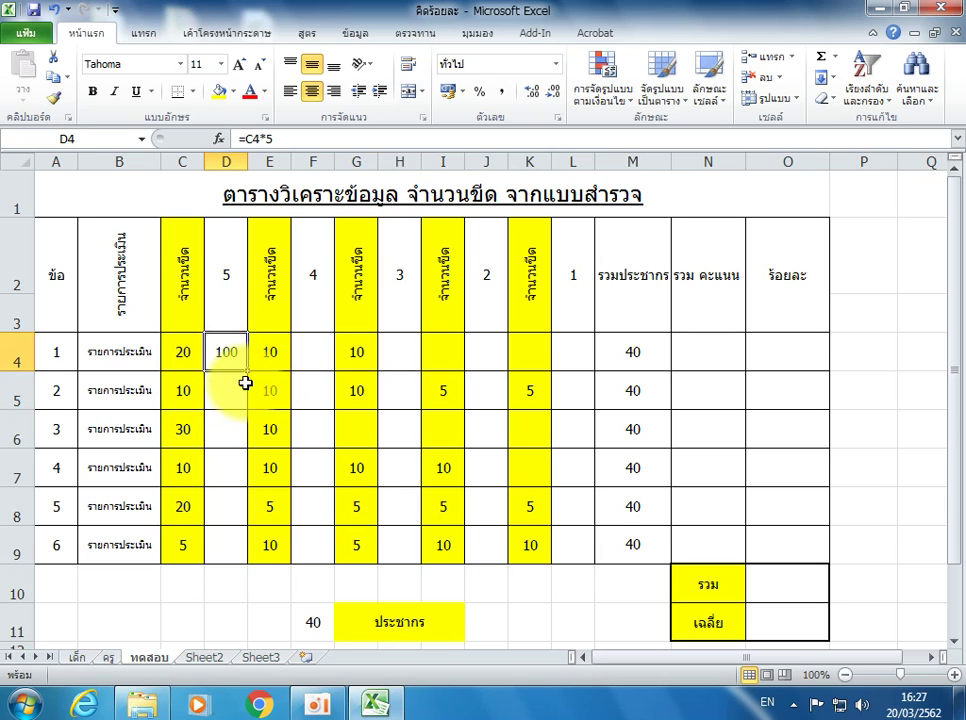
{"action": "left_click_drag", "start_coordinate": [247, 370], "coordinate": [248, 545]}
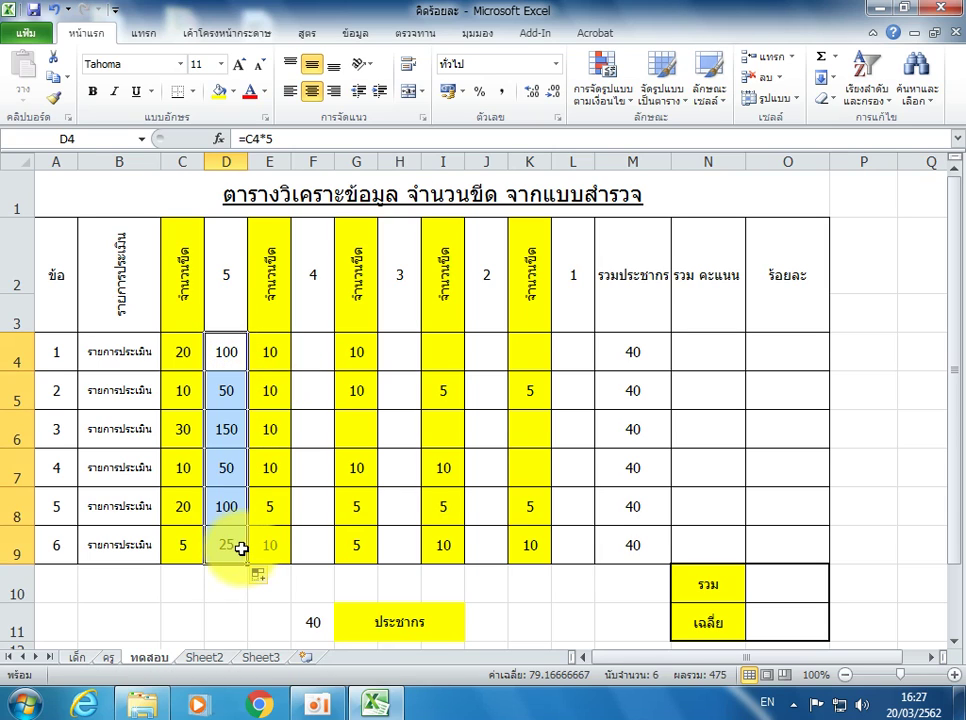
Enter =E4*4 in F4 and fill it down to F9 for rating-4 scores
{"action": "left_click", "coordinate": [312, 351]}
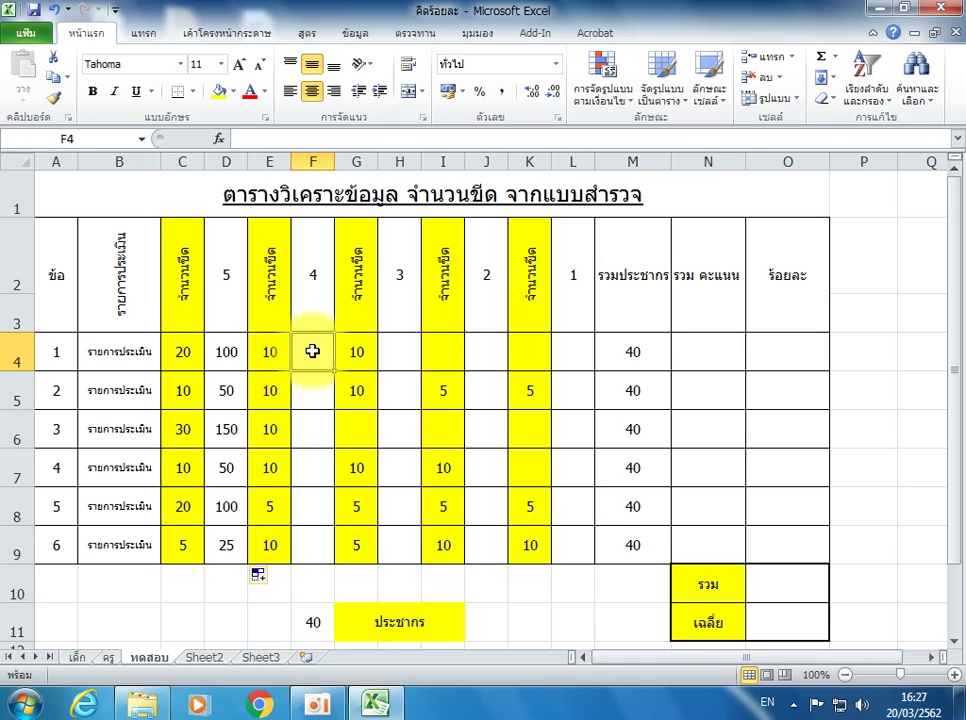
{"action": "type", "text": "="}
{"action": "left_click", "coordinate": [268, 351]}
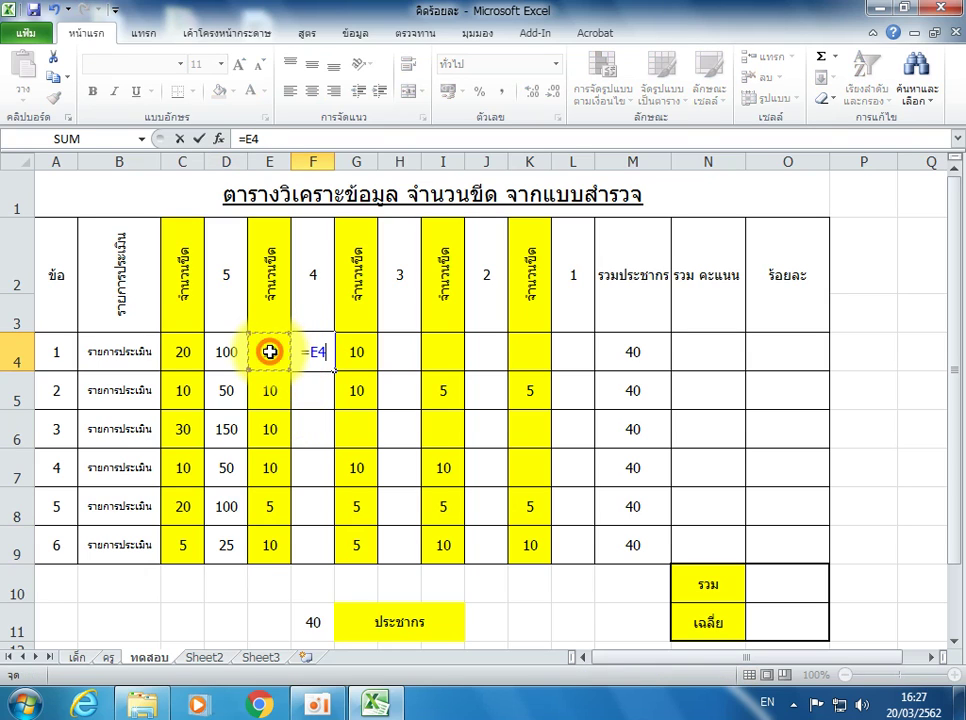
{"action": "type", "text": "*"}
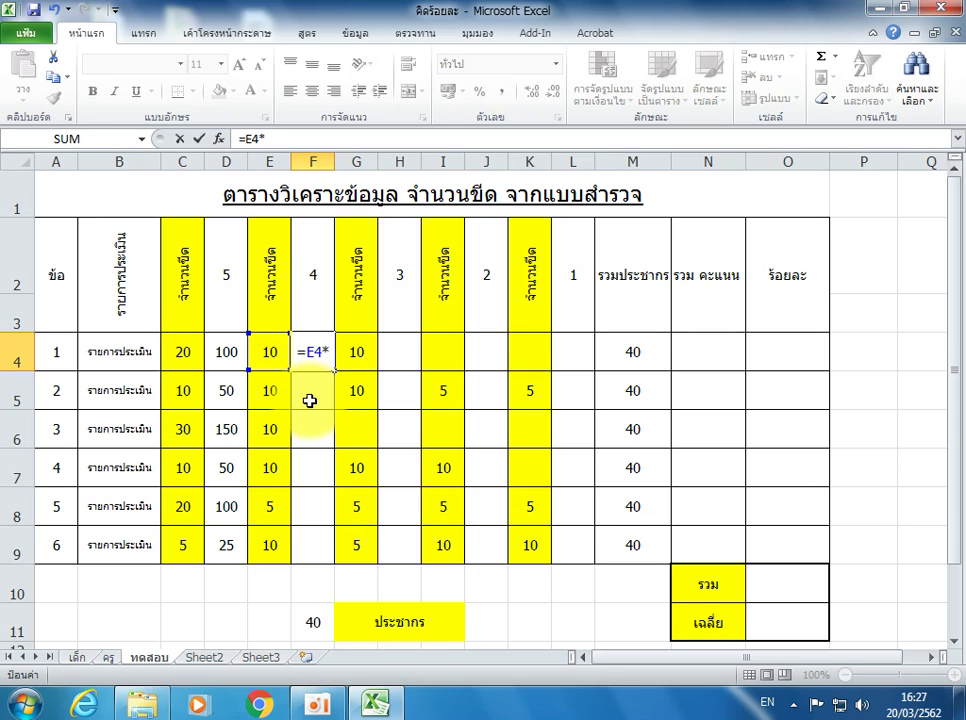
{"action": "type", "text": "4"}
{"action": "key", "text": "Return"}
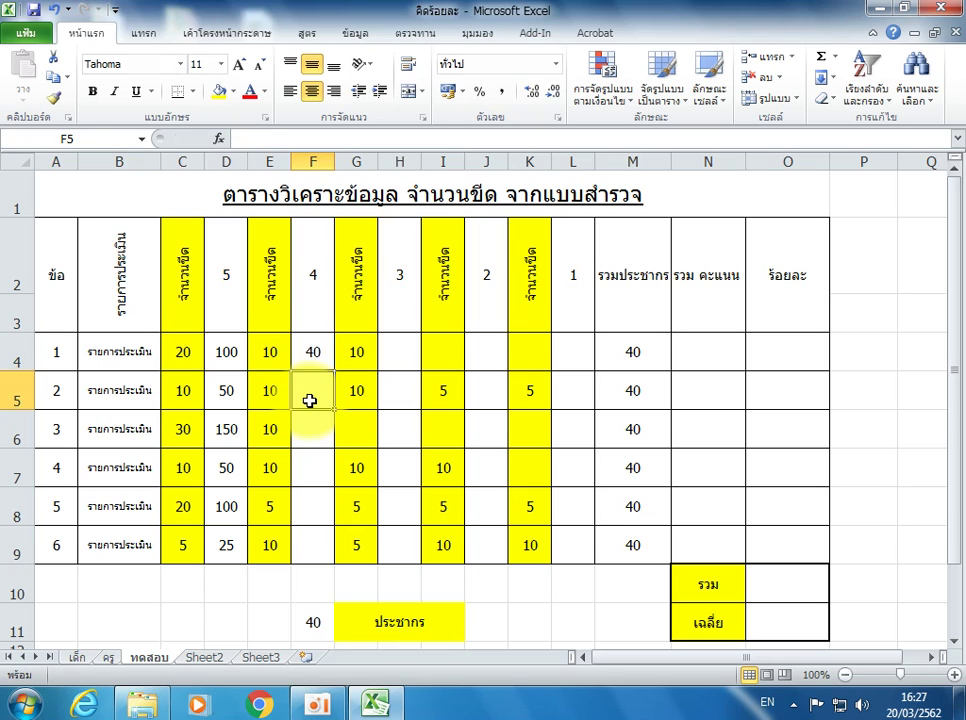
{"action": "left_click", "coordinate": [320, 362]}
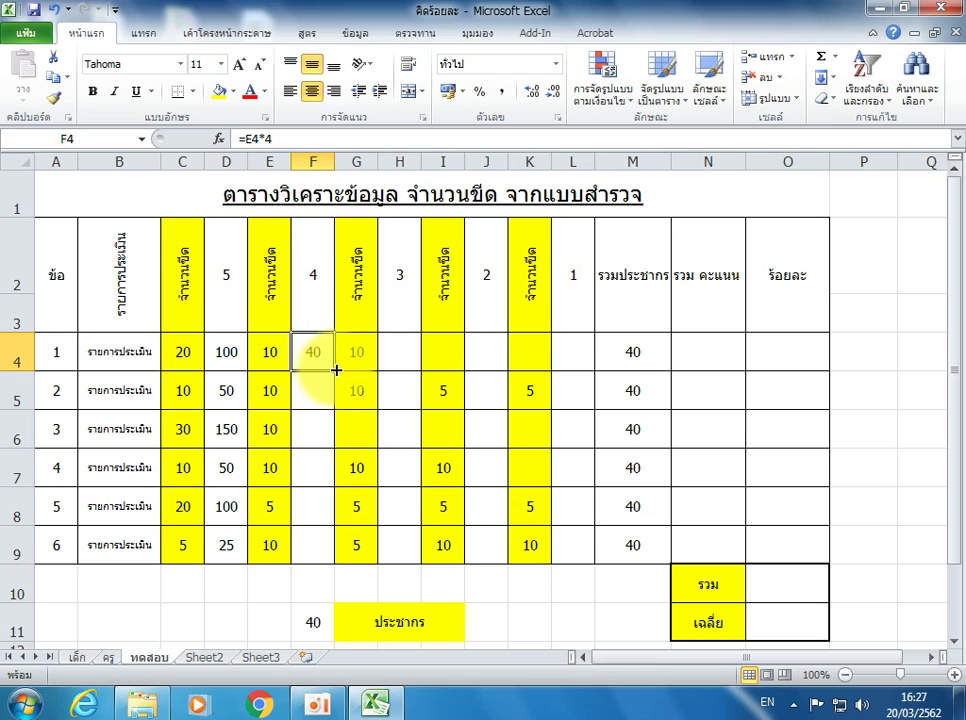
{"action": "left_click_drag", "start_coordinate": [334, 371], "coordinate": [334, 560]}
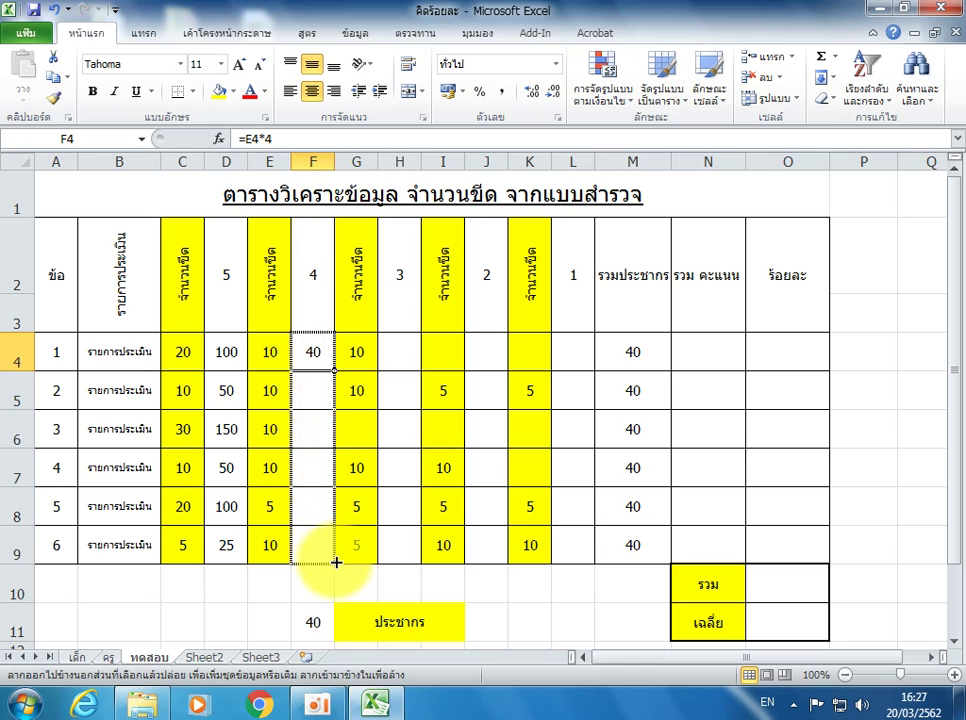
{"action": "left_click", "coordinate": [399, 351]}
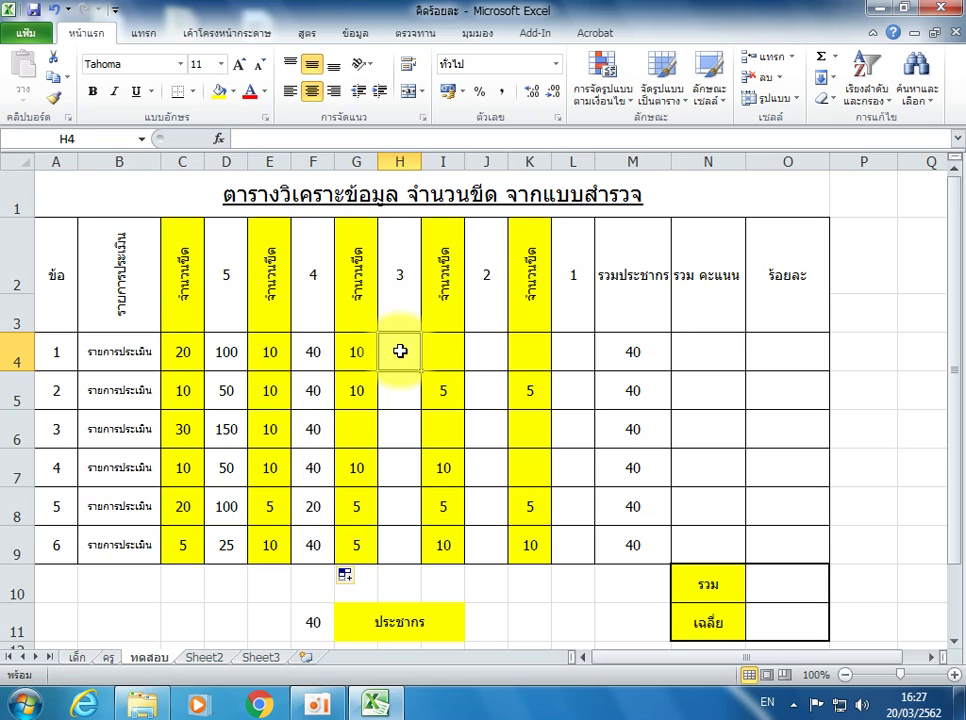
Enter =G4*3 in H4 and fill it down to H9
{"action": "type", "text": "="}
{"action": "left_click", "coordinate": [360, 345]}
{"action": "type", "text": "*"}
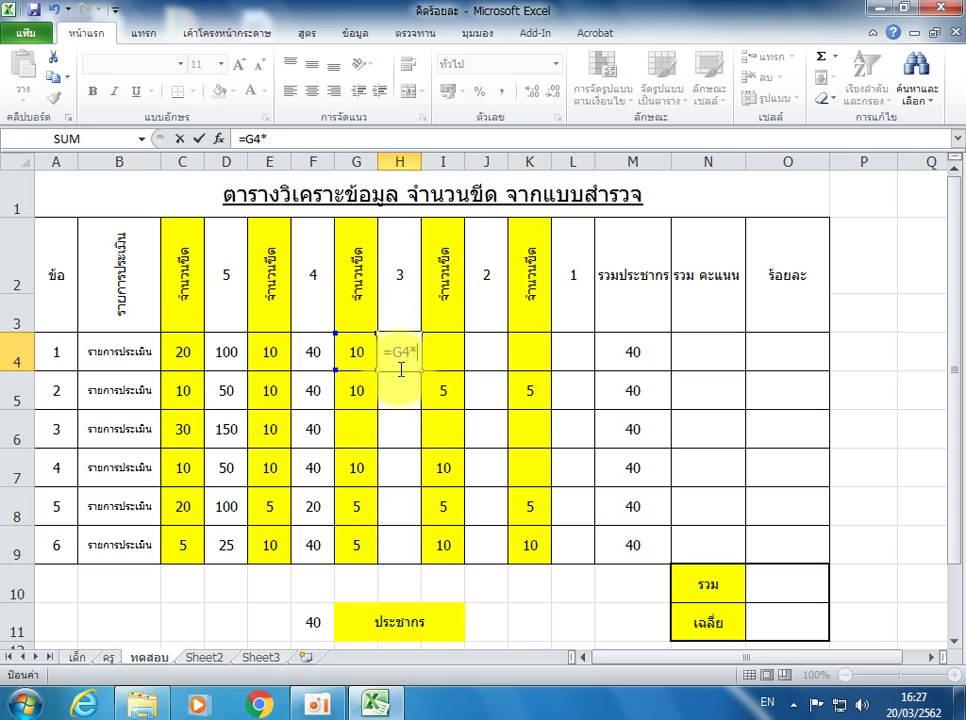
{"action": "type", "text": "3"}
{"action": "key", "text": "Return"}
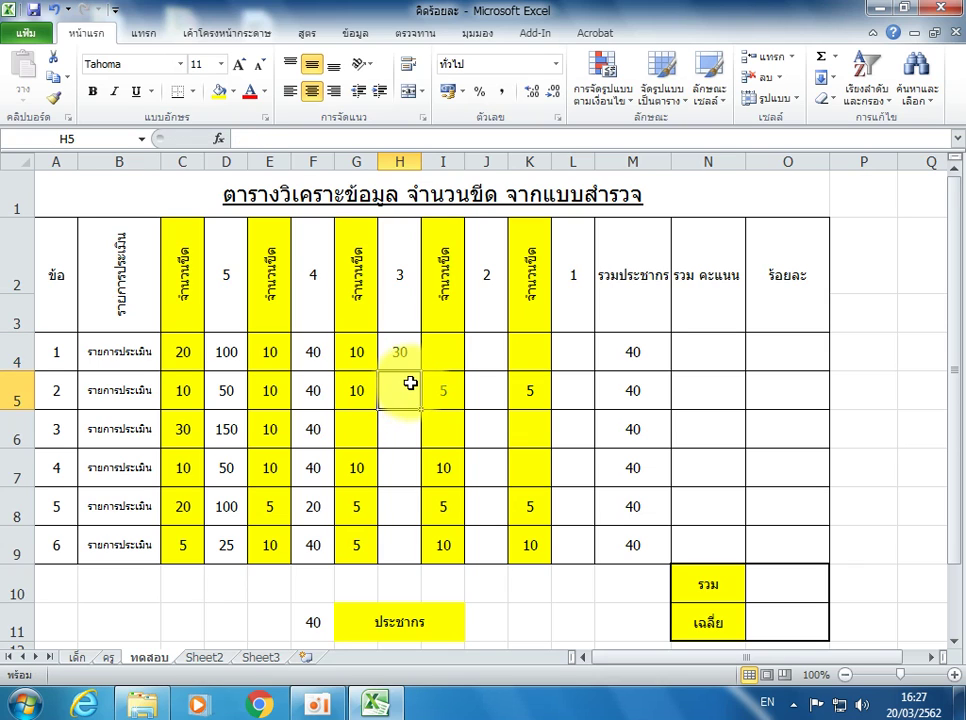
{"action": "left_click", "coordinate": [407, 352]}
{"action": "left_click_drag", "start_coordinate": [421, 370], "coordinate": [421, 562]}
Enter =I4*2 in J4 and fill it down to J9
{"action": "left_click", "coordinate": [482, 351]}
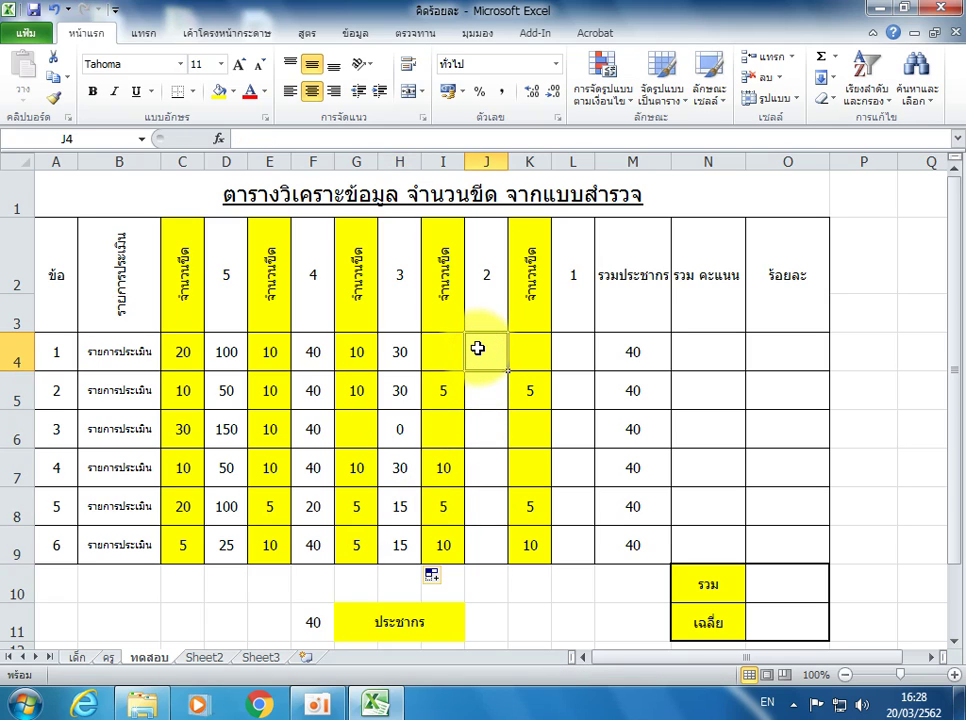
{"action": "type", "text": "="}
{"action": "left_click", "coordinate": [442, 352]}
{"action": "type", "text": "*2"}
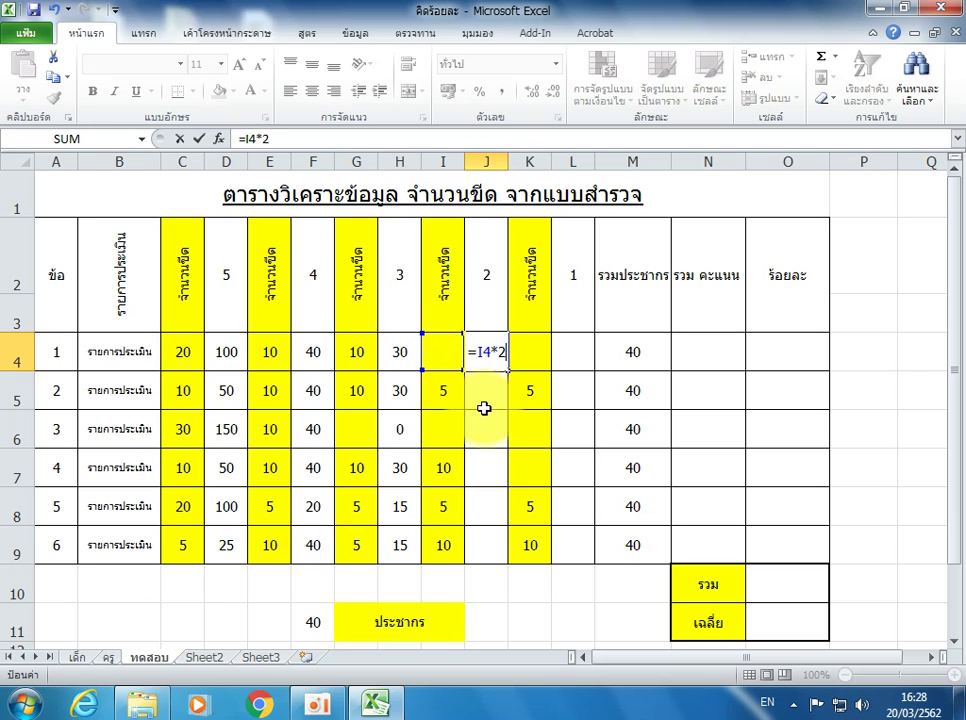
{"action": "key", "text": "Return"}
{"action": "left_click", "coordinate": [485, 354]}
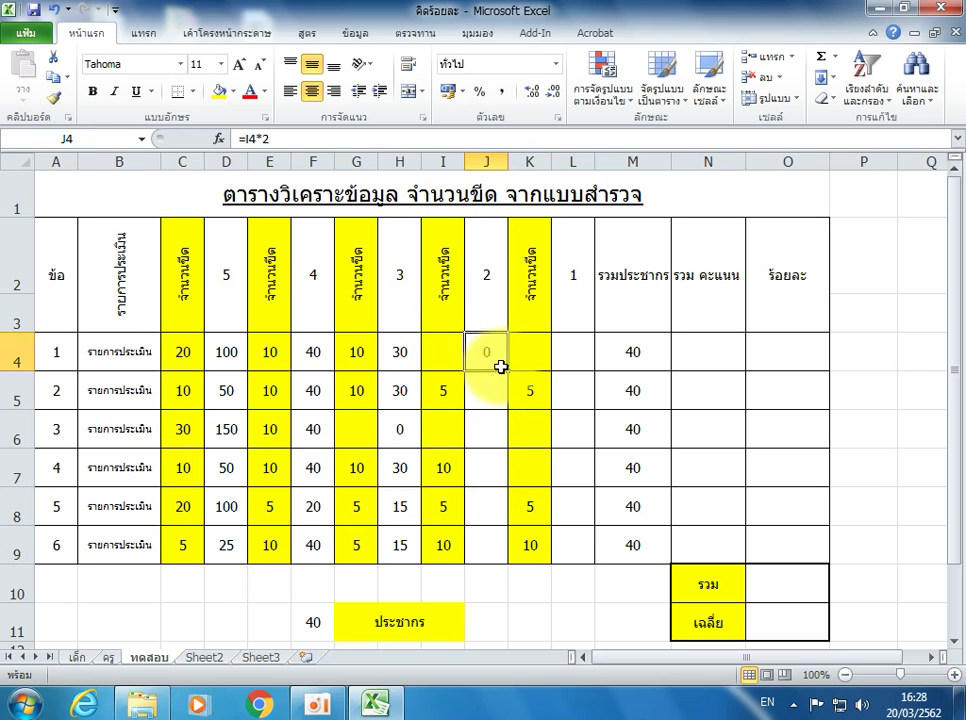
{"action": "left_click_drag", "start_coordinate": [507, 371], "coordinate": [508, 550]}
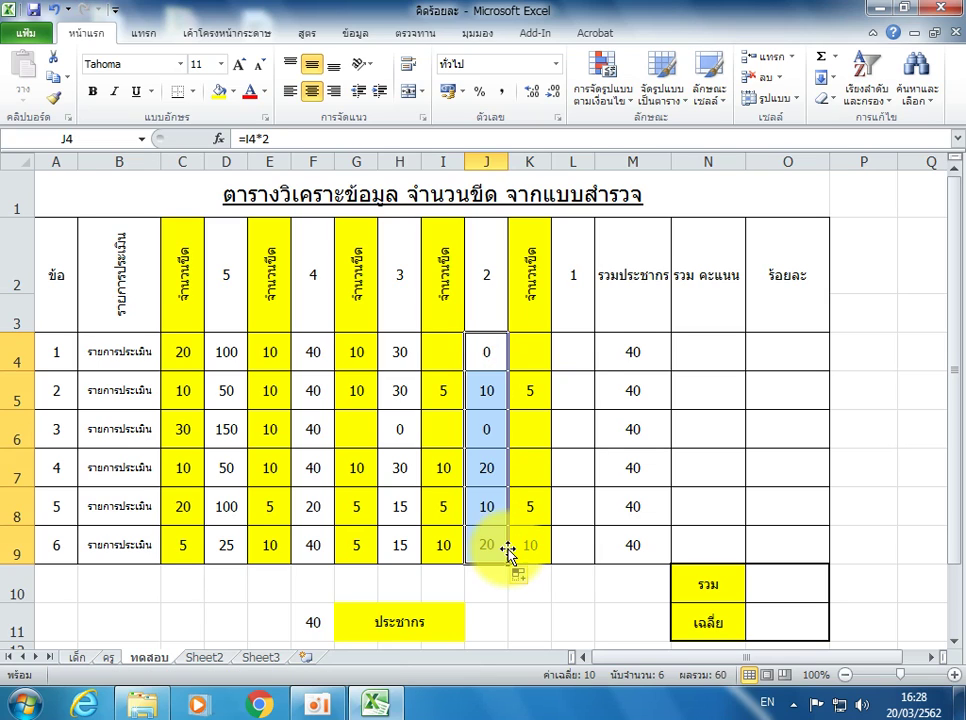
Enter =K4*1 in L4 and fill it down to L9
{"action": "left_click", "coordinate": [573, 355]}
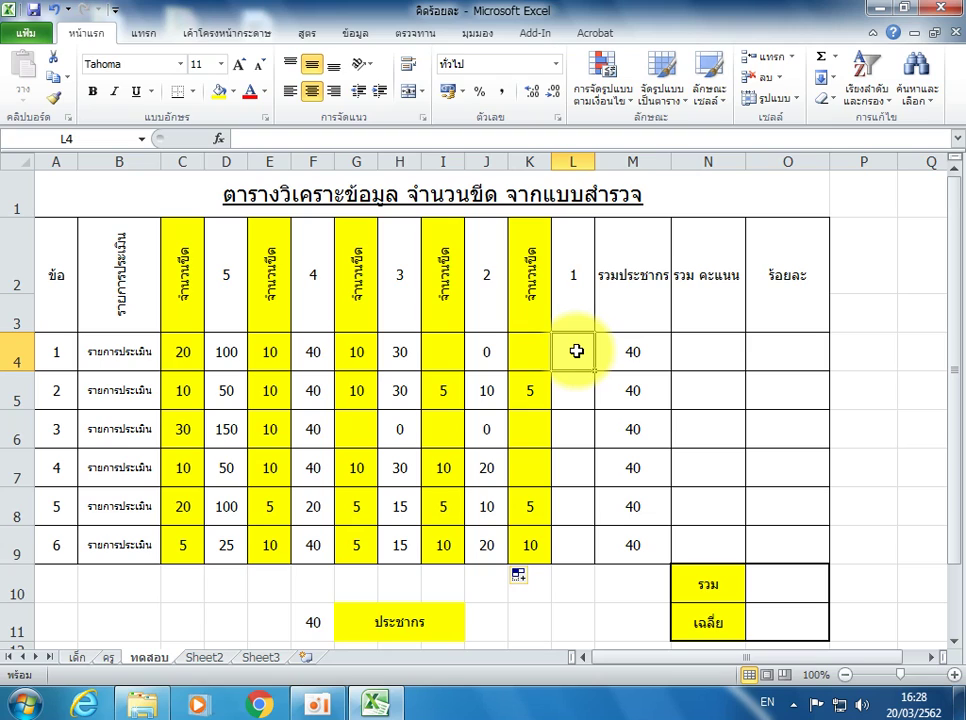
{"action": "type", "text": "="}
{"action": "left_click", "coordinate": [528, 356]}
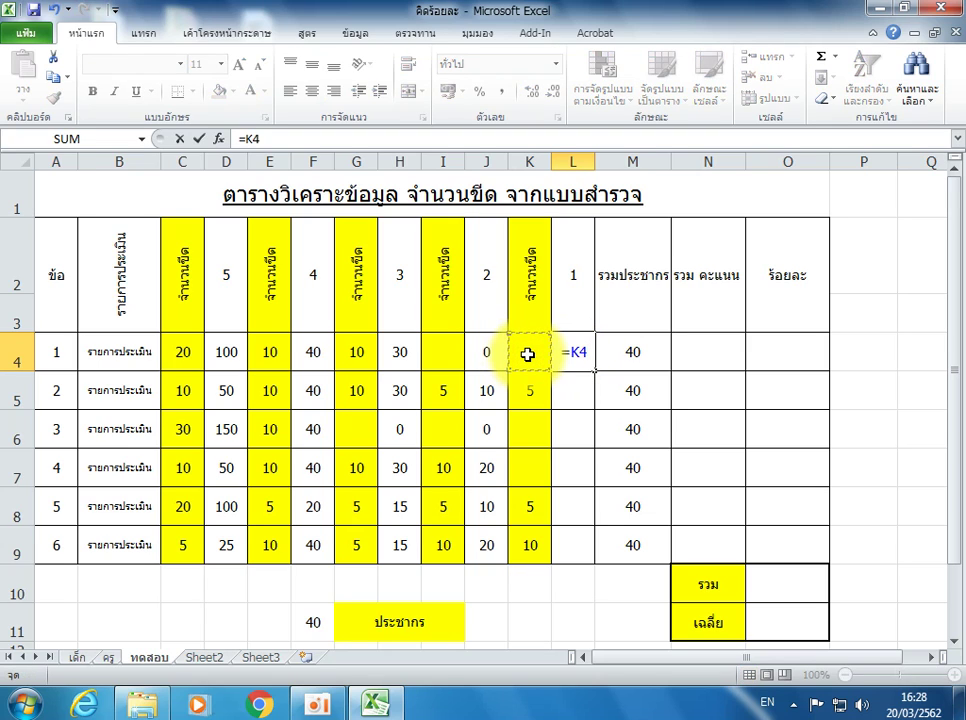
{"action": "type", "text": "*"}
{"action": "type", "text": "1"}
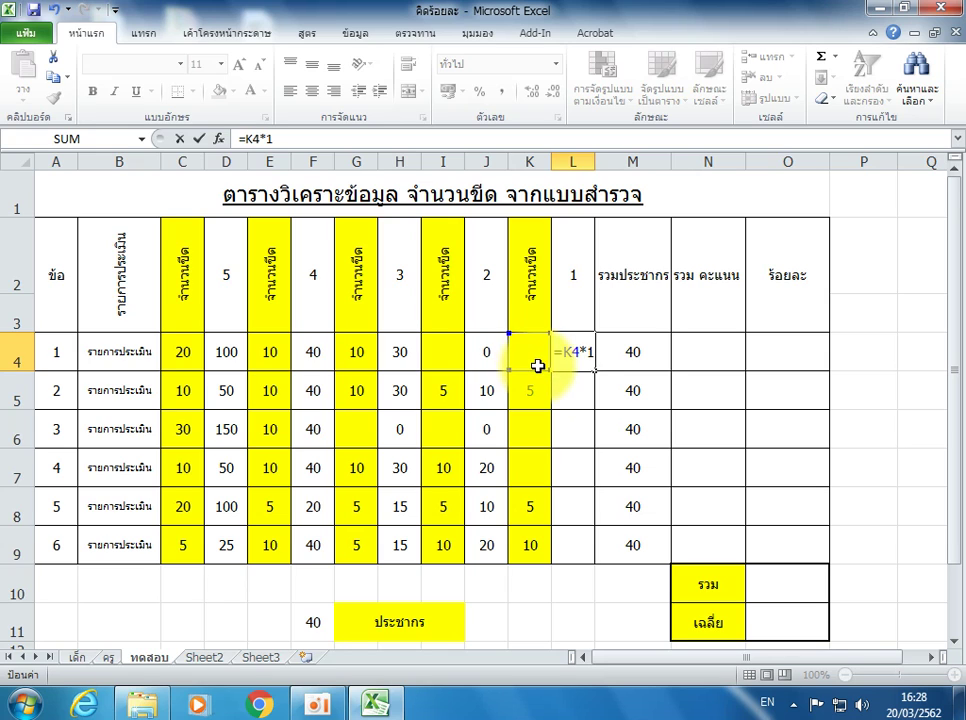
{"action": "key", "text": "Return"}
{"action": "left_click", "coordinate": [578, 357]}
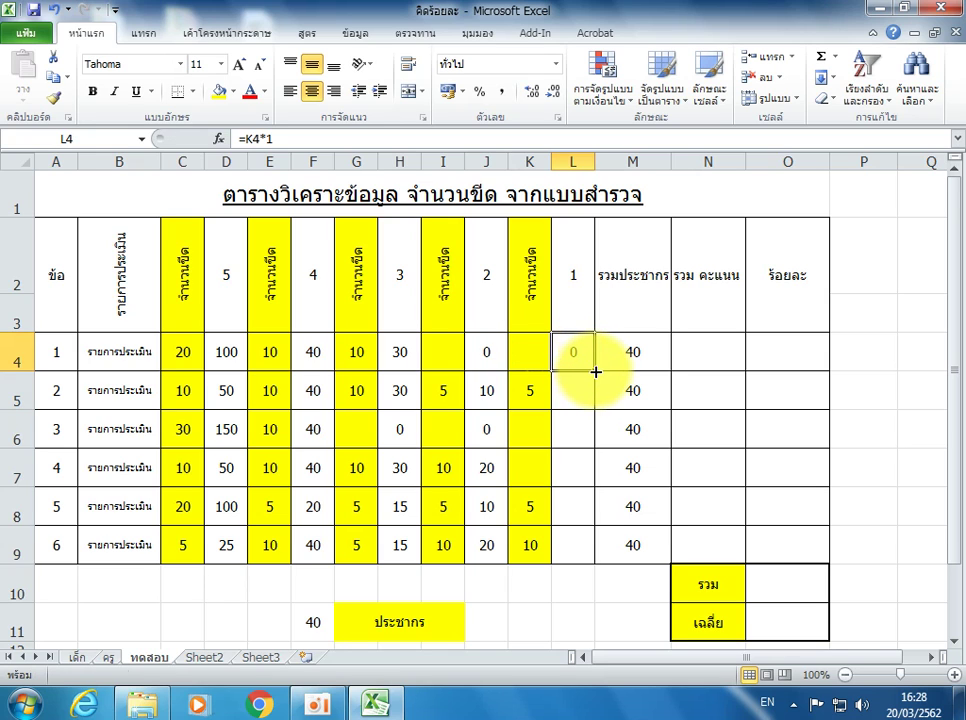
{"action": "left_click_drag", "start_coordinate": [595, 371], "coordinate": [577, 545]}
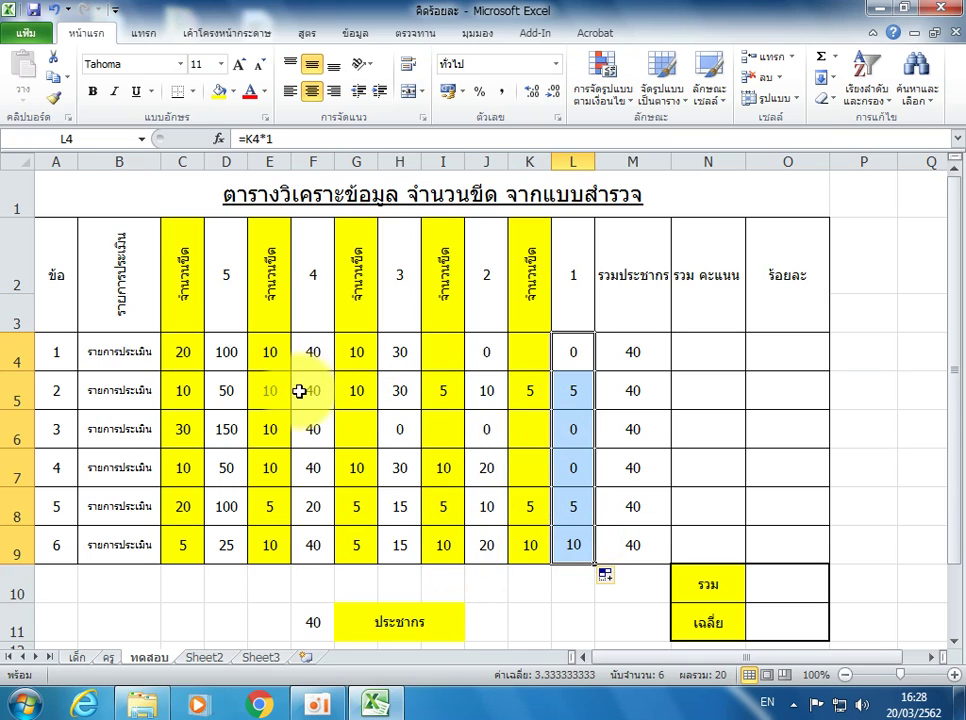
Review the counts and weighted score formulas across row 4
{"action": "left_click", "coordinate": [229, 356]}
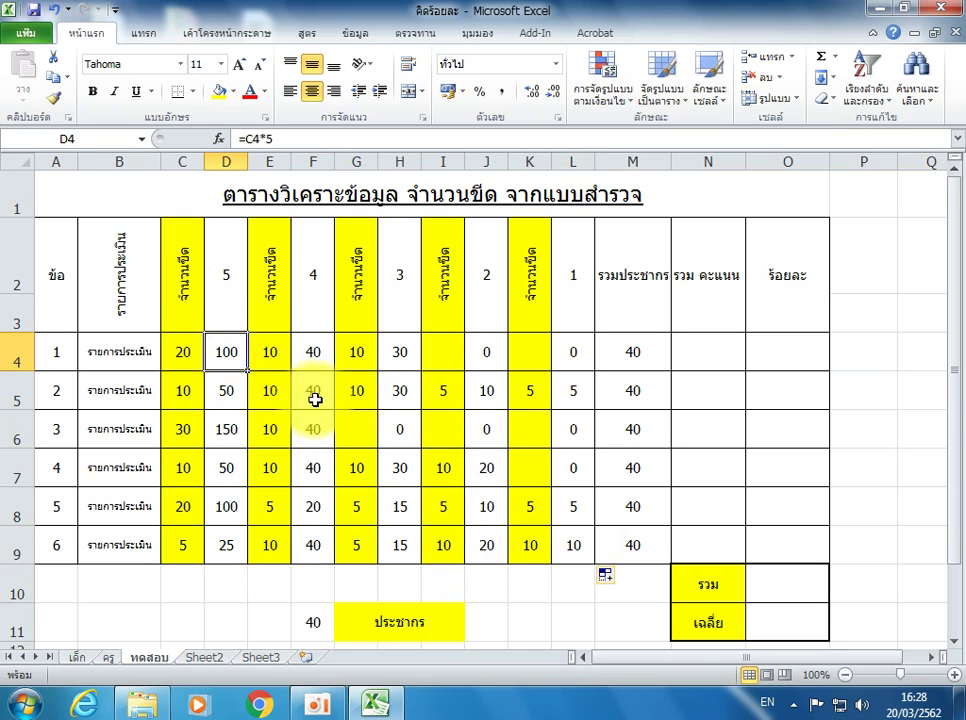
{"action": "left_click", "coordinate": [184, 356]}
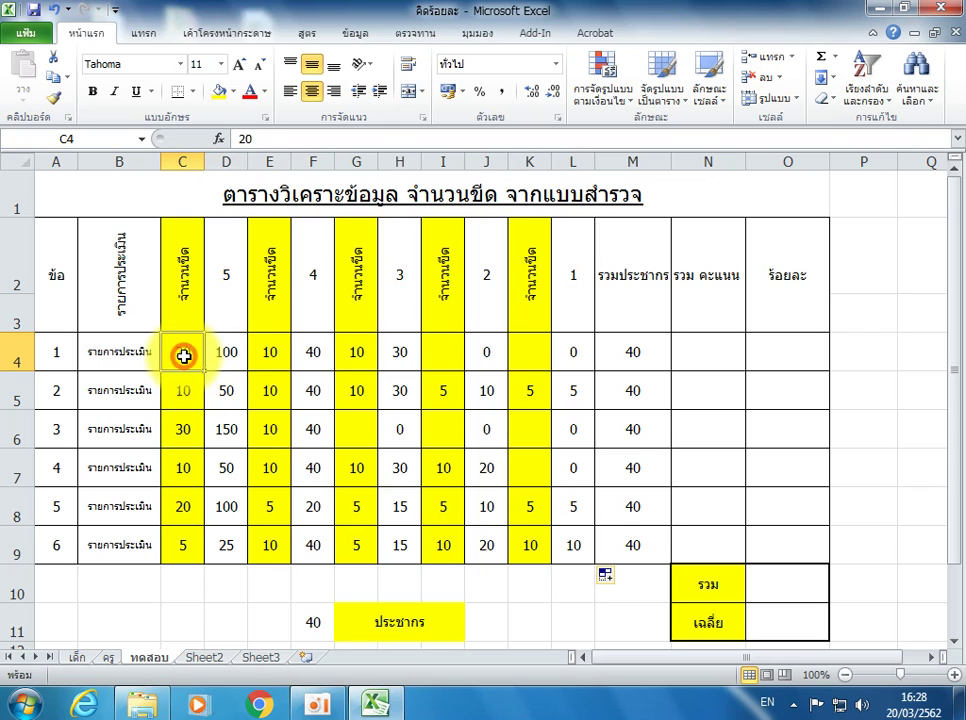
{"action": "left_click", "coordinate": [224, 358]}
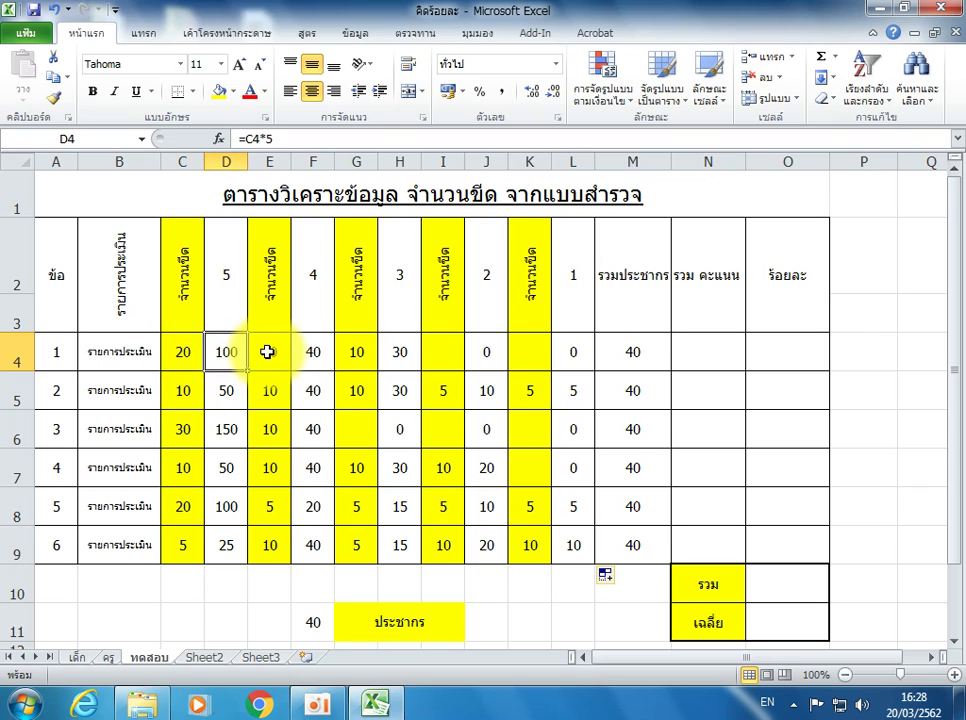
{"action": "left_click", "coordinate": [272, 350]}
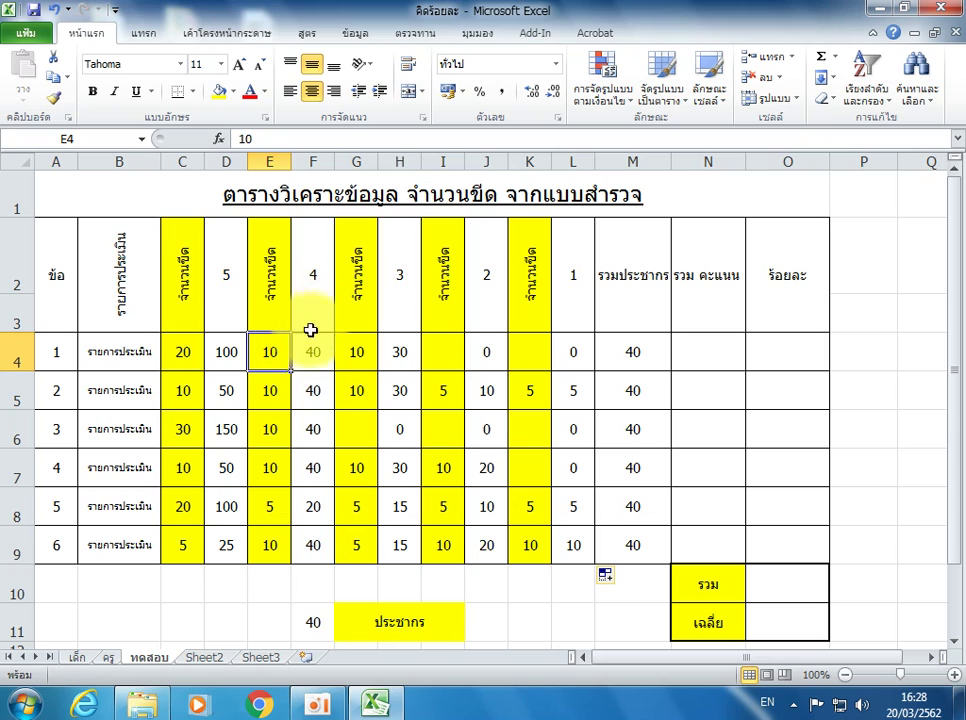
{"action": "left_click", "coordinate": [315, 350]}
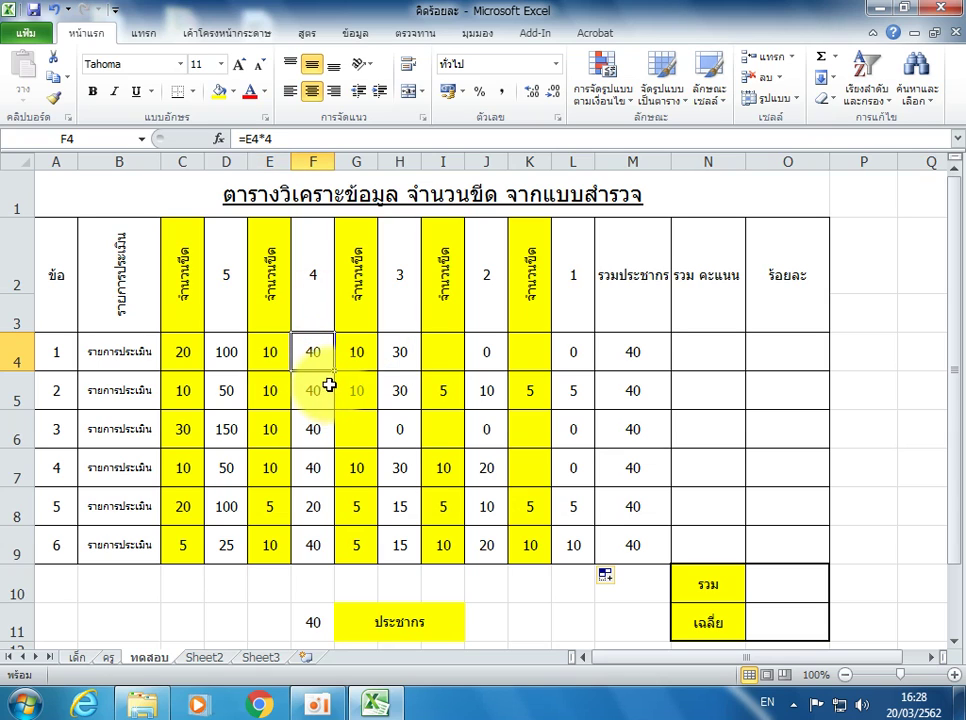
{"action": "left_click", "coordinate": [229, 355]}
{"action": "left_click", "coordinate": [318, 352]}
{"action": "left_click", "coordinate": [405, 355]}
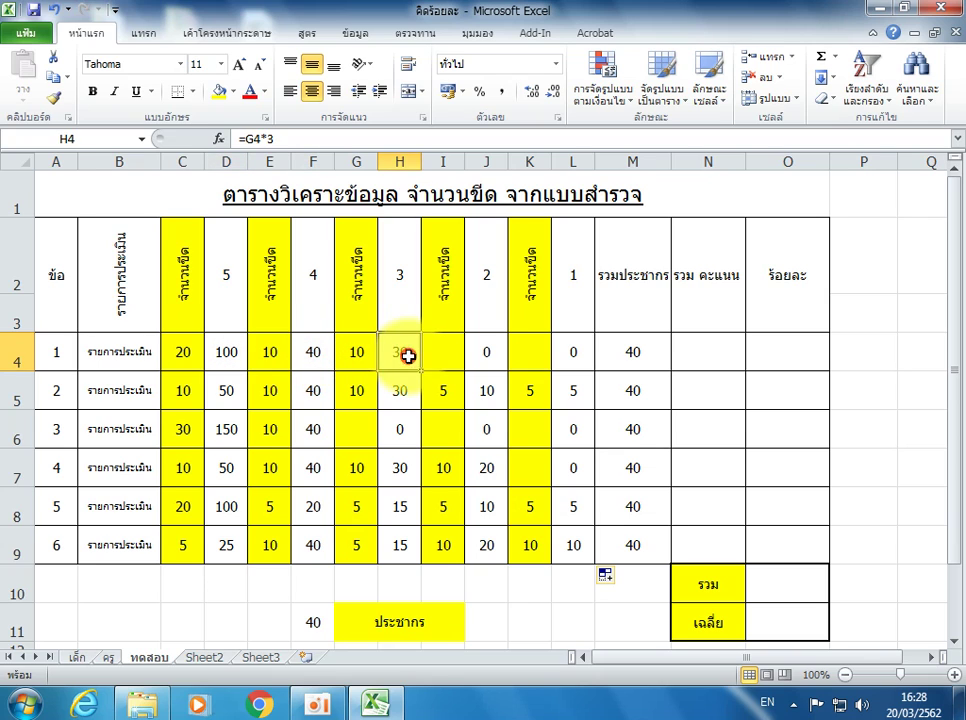
{"action": "left_click", "coordinate": [482, 354]}
{"action": "left_click", "coordinate": [694, 350]}
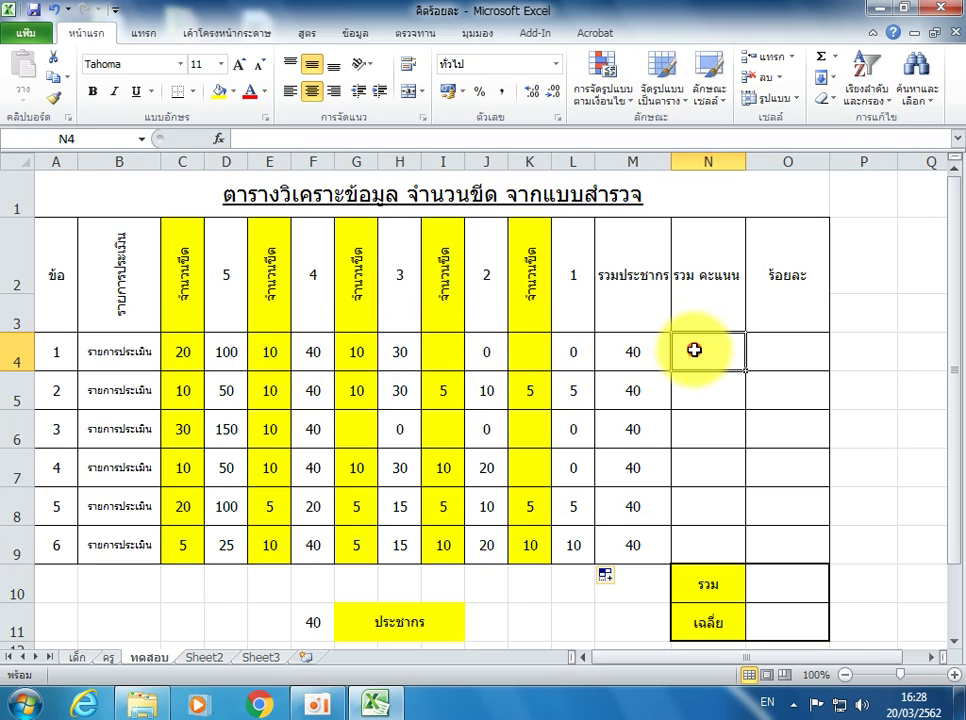
Enter =D4+F4+H4+J4+L4 in N4, giving item 1 a total score of 170
{"action": "type", "text": "="}
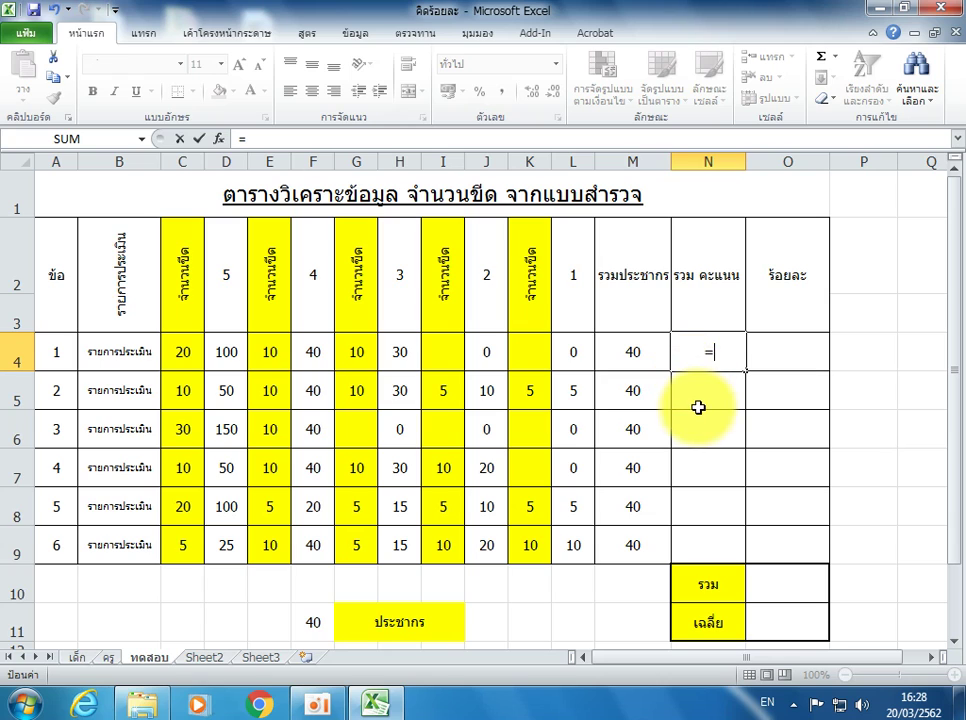
{"action": "left_click", "coordinate": [227, 354]}
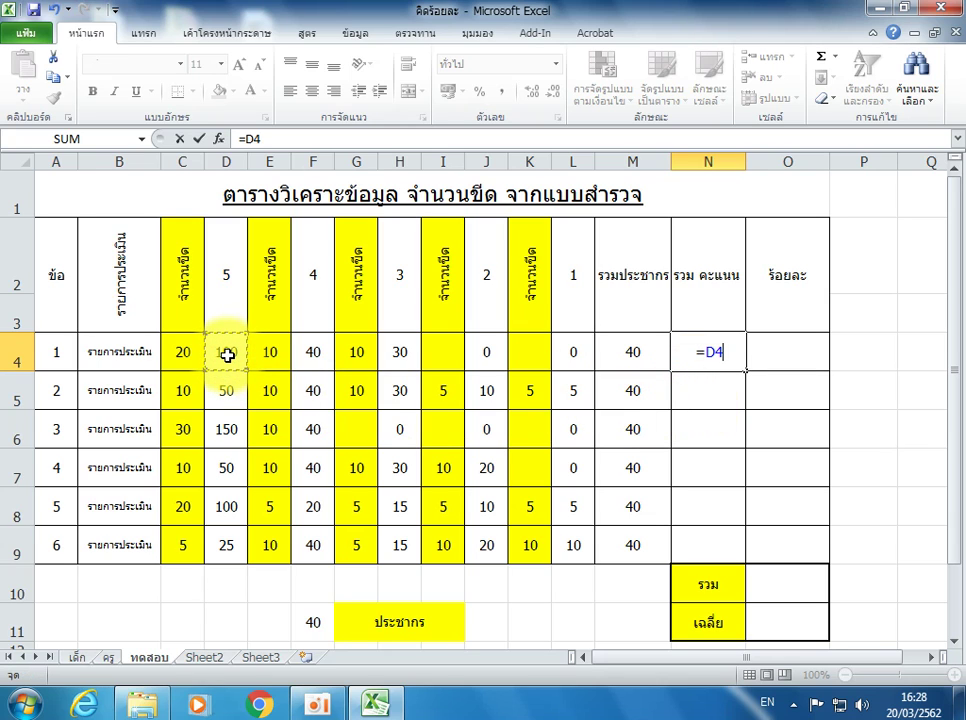
{"action": "type", "text": "+"}
{"action": "left_click", "coordinate": [318, 354]}
{"action": "type", "text": "+"}
{"action": "left_click", "coordinate": [396, 358]}
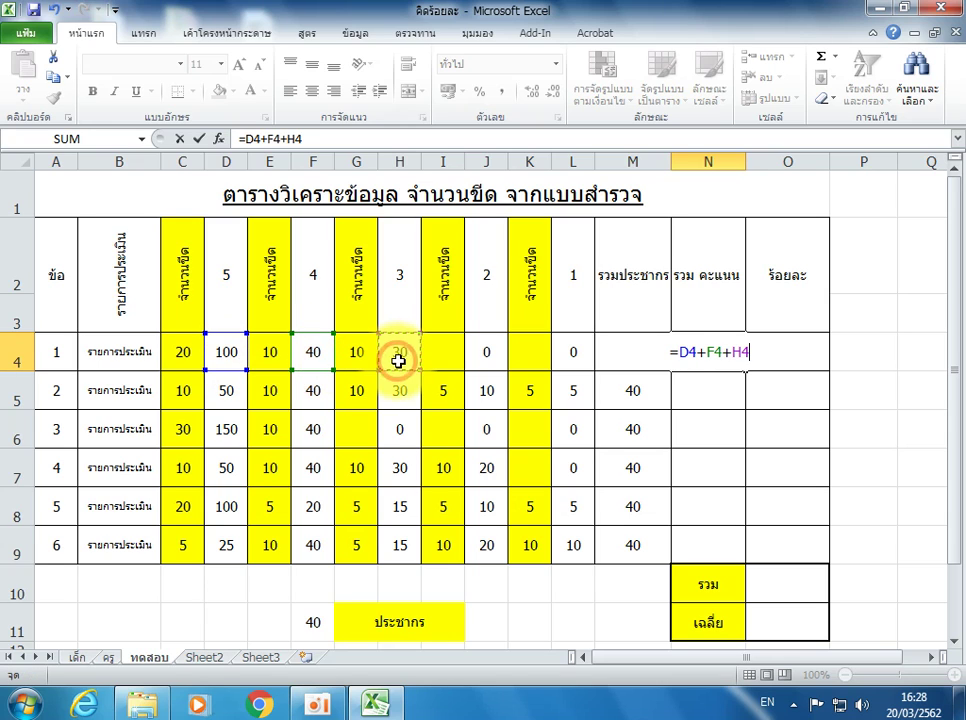
{"action": "type", "text": "+"}
{"action": "left_click", "coordinate": [490, 358]}
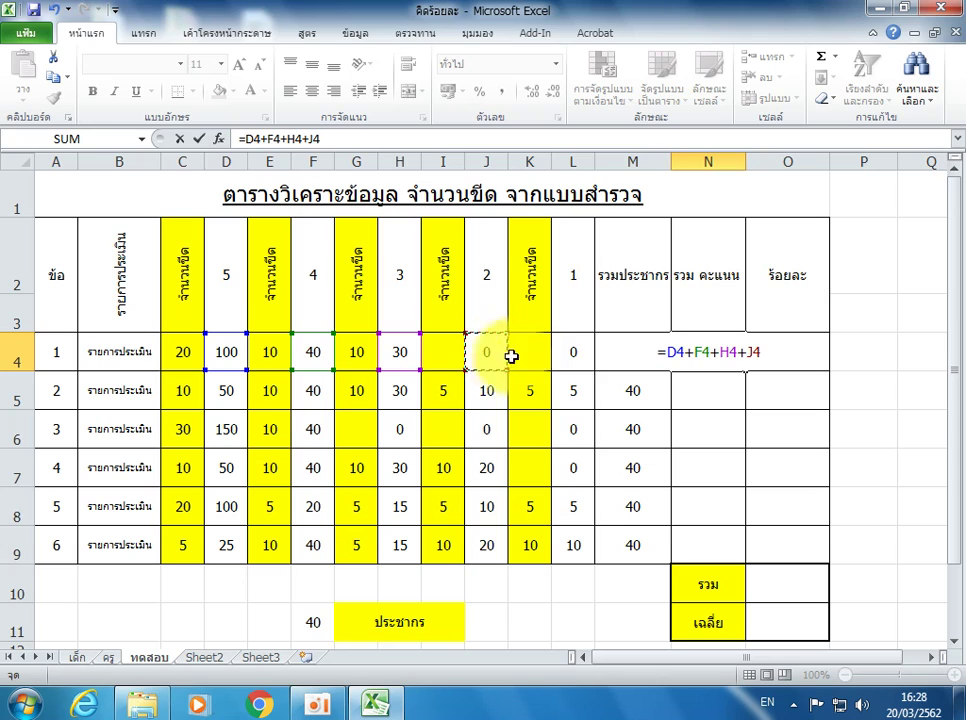
{"action": "type", "text": "+"}
{"action": "left_click", "coordinate": [576, 354]}
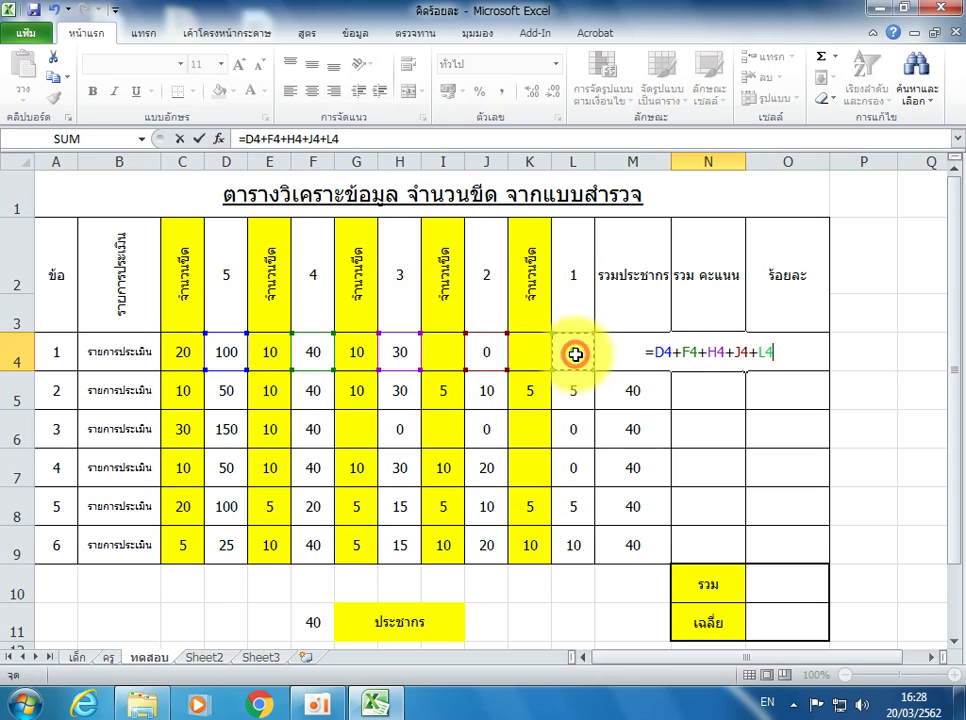
{"action": "key", "text": "Return"}
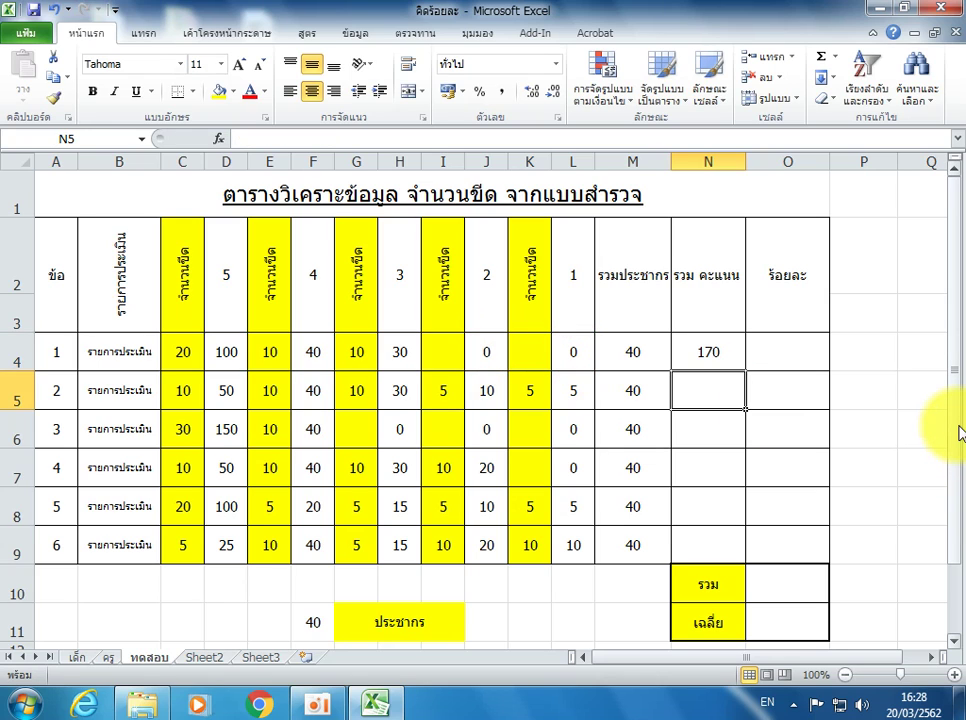
{"action": "left_click", "coordinate": [700, 356]}
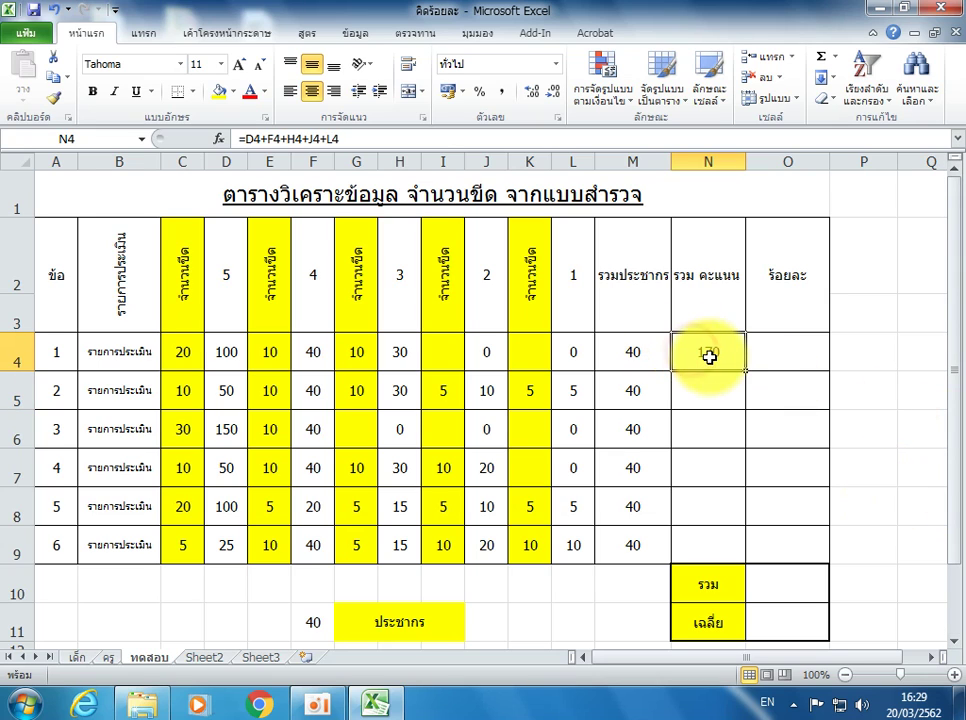
Copy the total formula from N4 down to N9, giving 135, 190, 140, 150 and 110
{"action": "left_click_drag", "start_coordinate": [746, 370], "coordinate": [746, 551]}
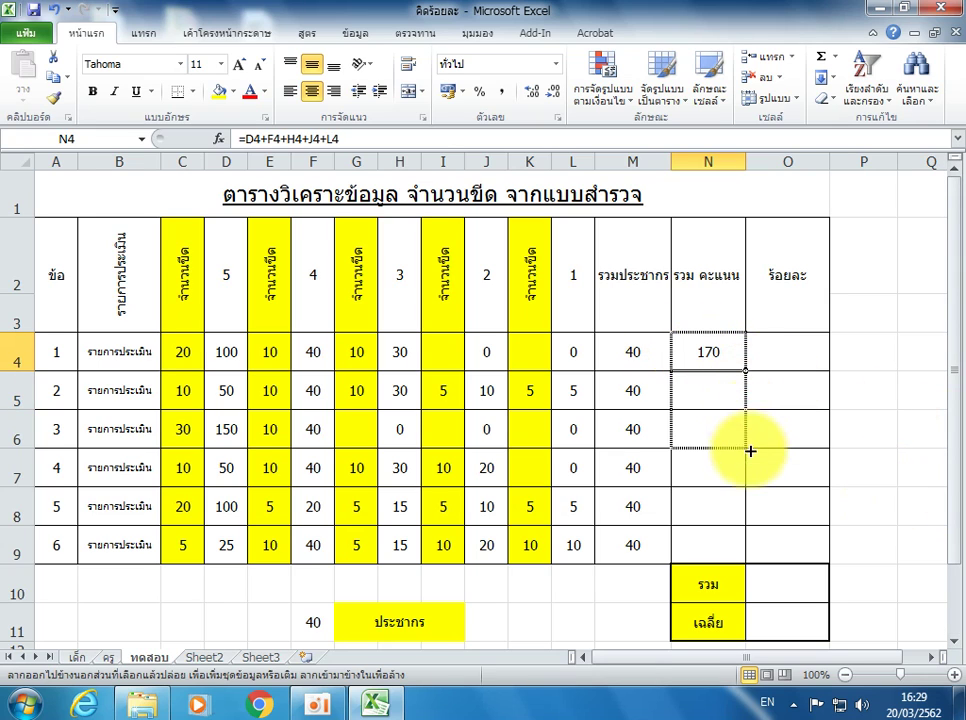
{"action": "left_click", "coordinate": [718, 352]}
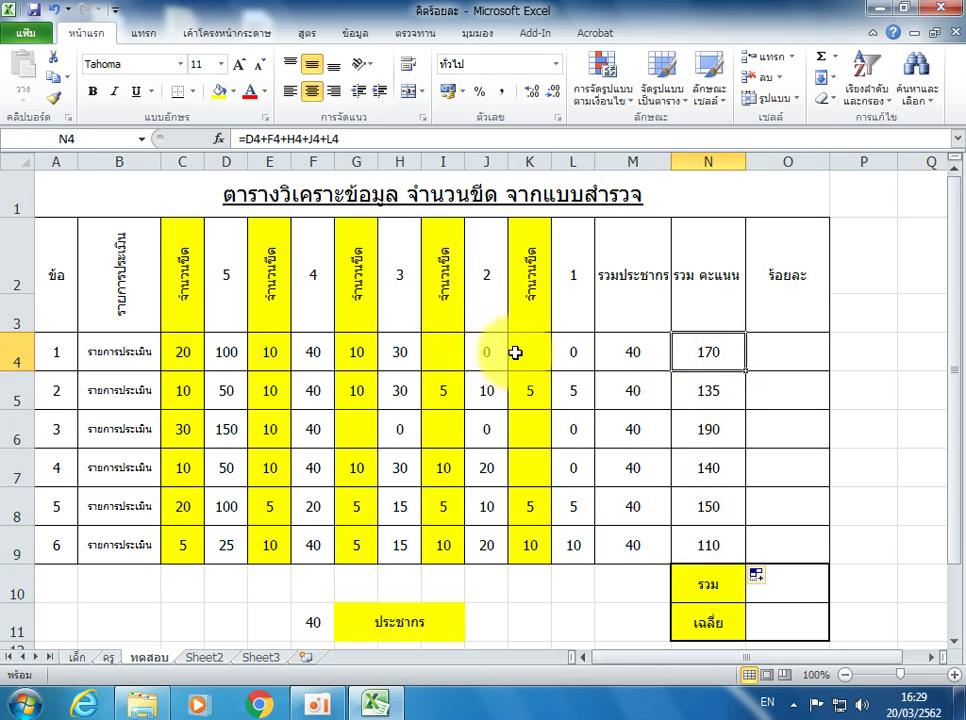
{"action": "left_click", "coordinate": [708, 352]}
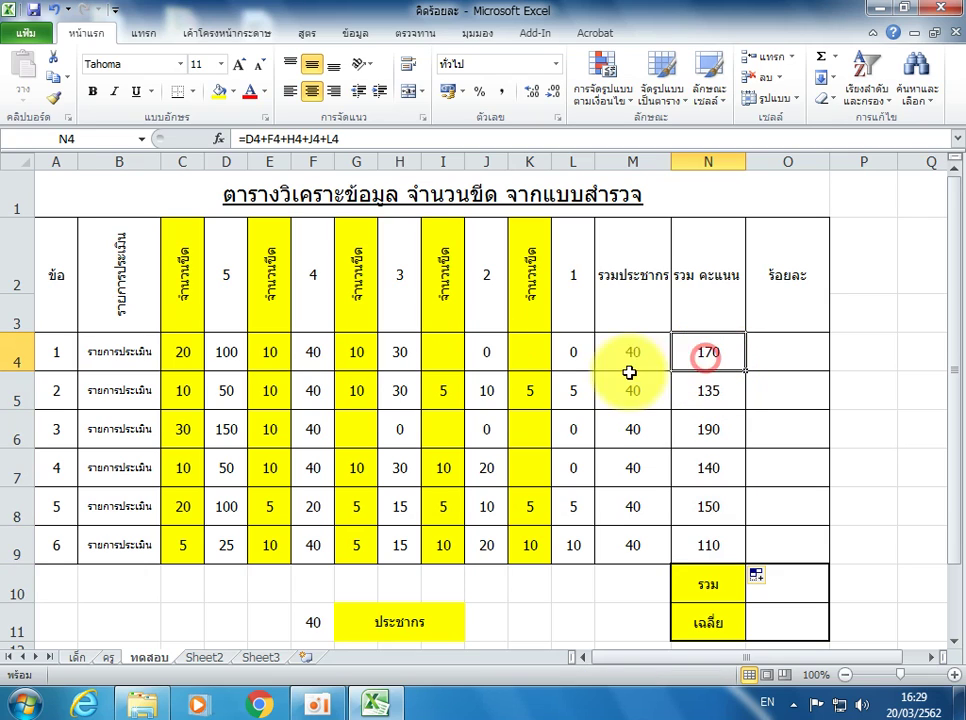
Review the rating score formulas across row 4 and item 1's total formula in N4
{"action": "left_click", "coordinate": [399, 352]}
{"action": "left_click", "coordinate": [313, 352]}
{"action": "left_click", "coordinate": [226, 352]}
{"action": "left_click", "coordinate": [313, 352]}
{"action": "left_click", "coordinate": [405, 352]}
{"action": "left_click", "coordinate": [486, 356]}
{"action": "left_click", "coordinate": [706, 358]}
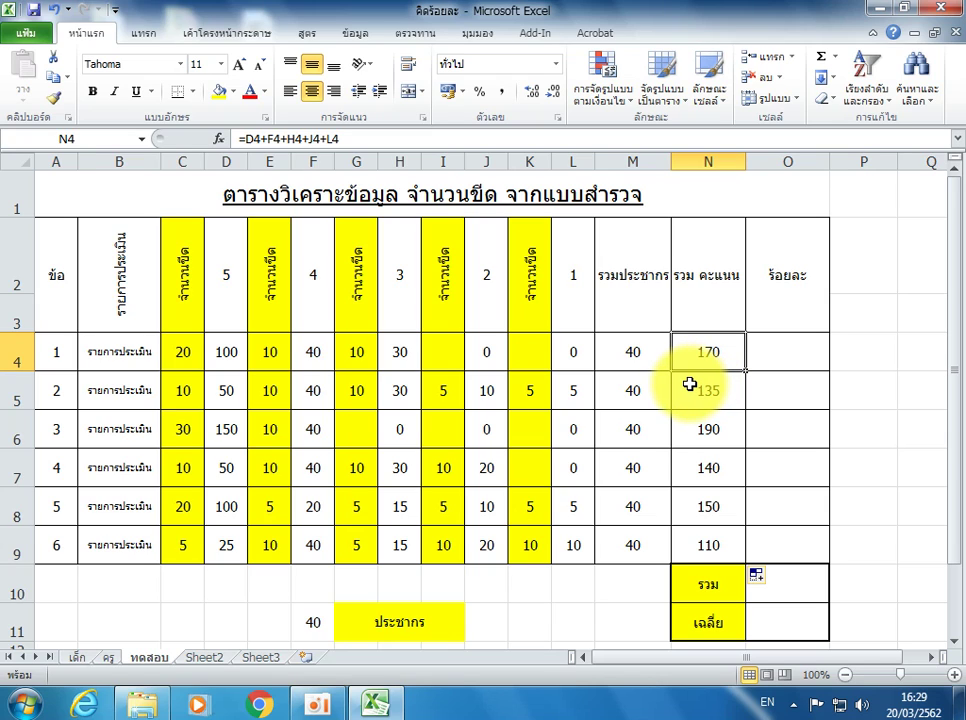
{"action": "left_click", "coordinate": [760, 358]}
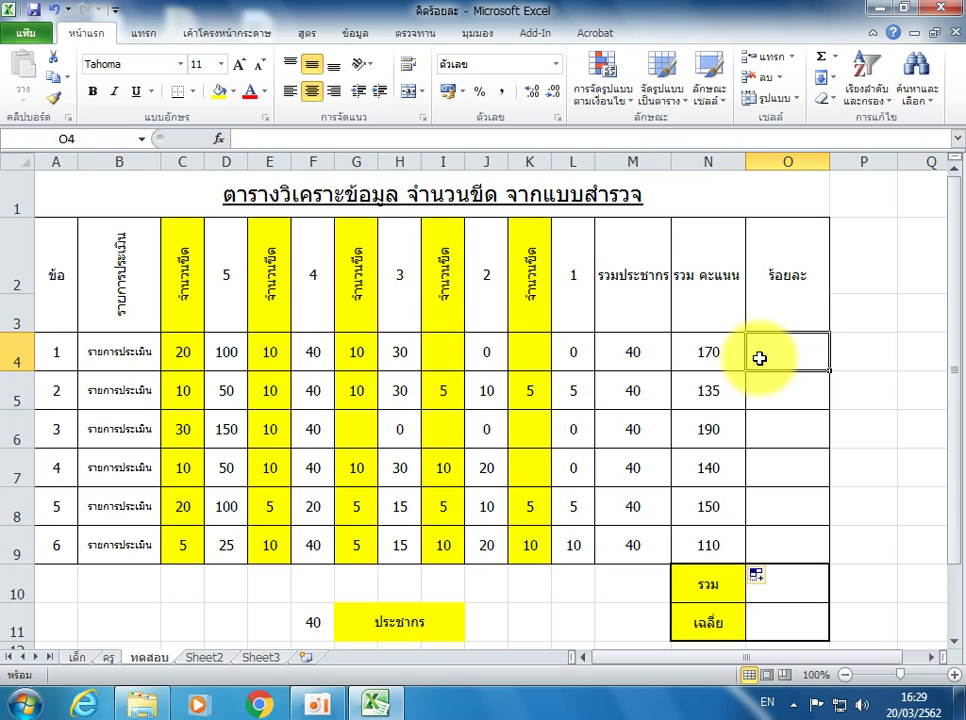
Start item 1's percentage formula in O4, fixing a stray letter so it reads '=('
{"action": "type", "text": "="}
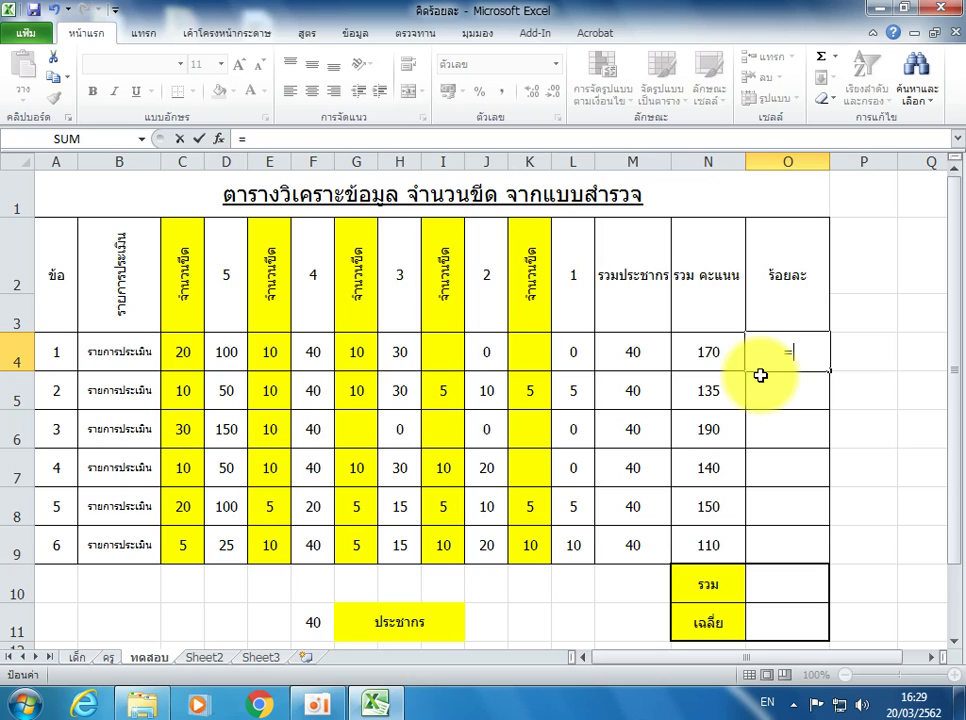
{"action": "type", "text": "z"}
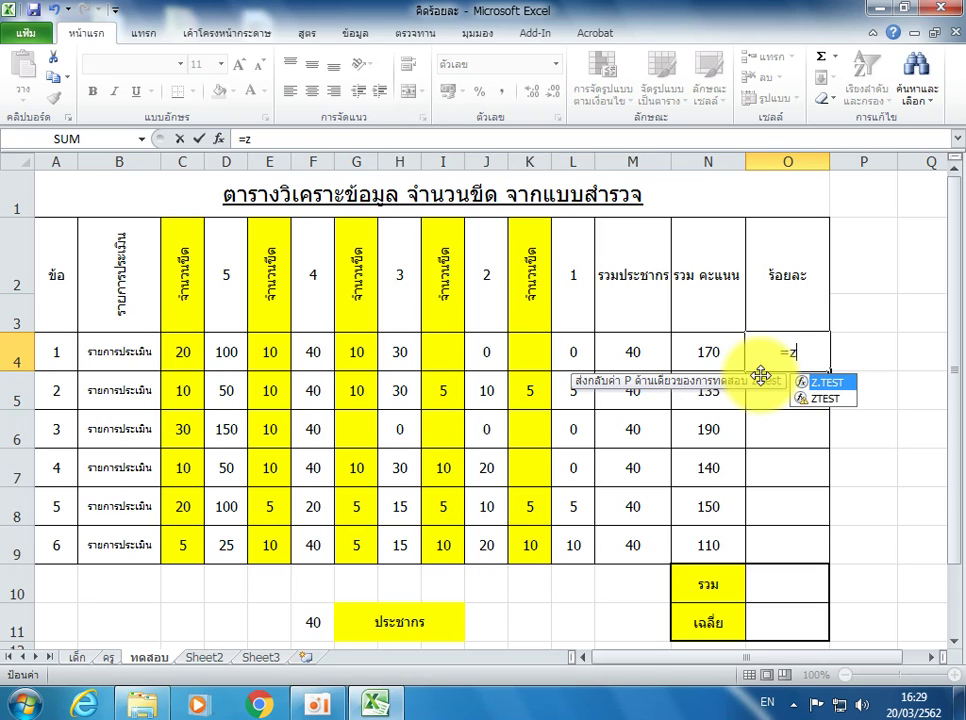
{"action": "key", "text": "BackSpace"}
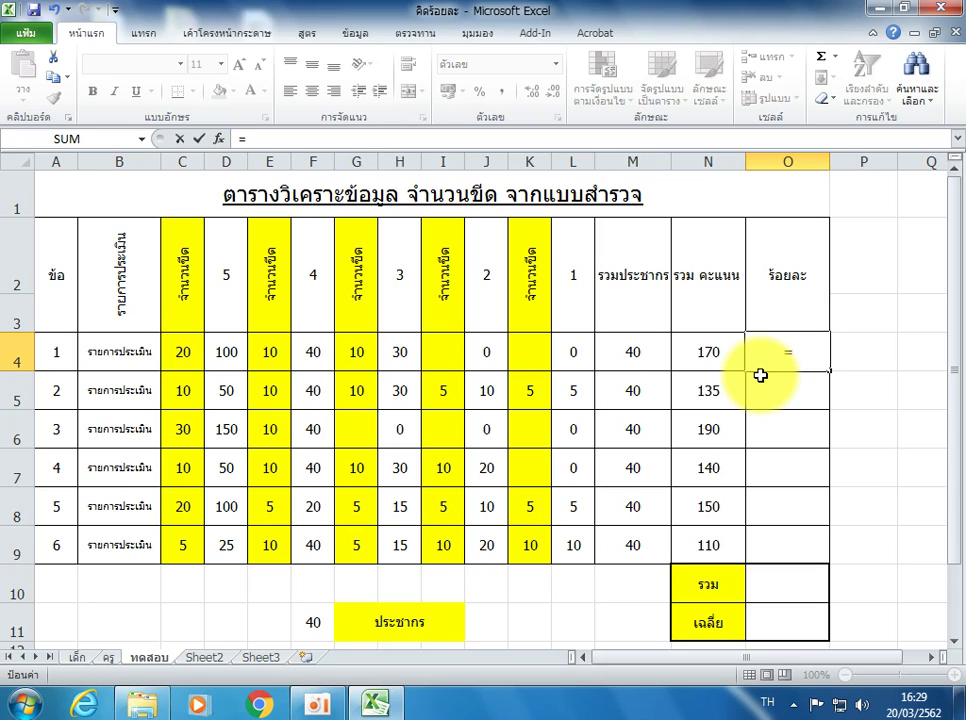
{"action": "type", "text": "("}
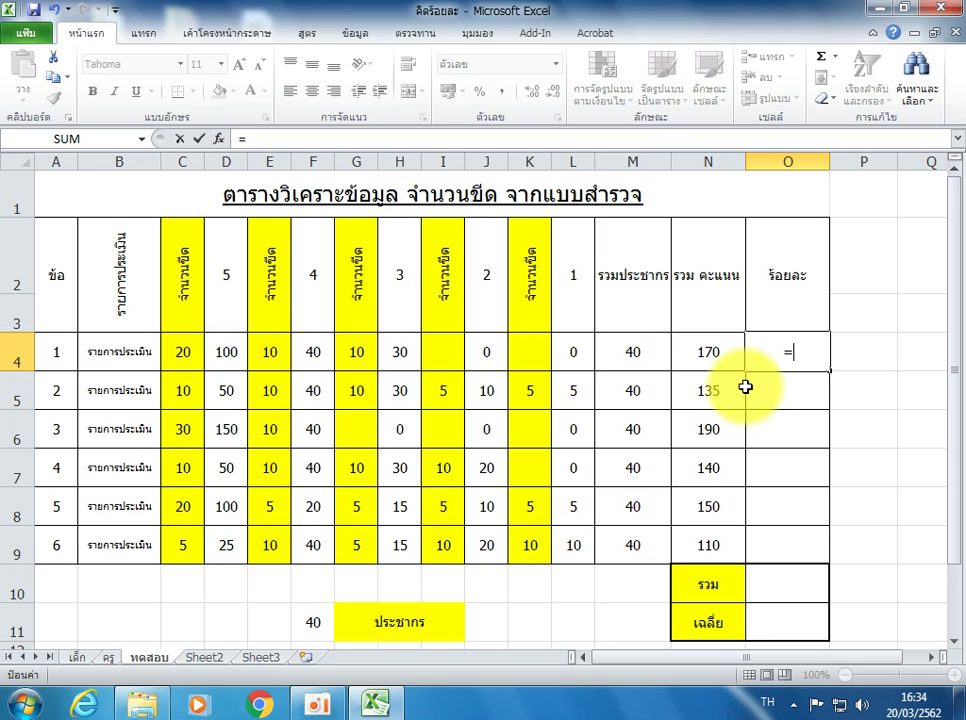
{"action": "type", "text": "("}
Enter =(N4*100)/(M4*5) in O4, giving item 1's percentage of 85.00
{"action": "left_click", "coordinate": [707, 352]}
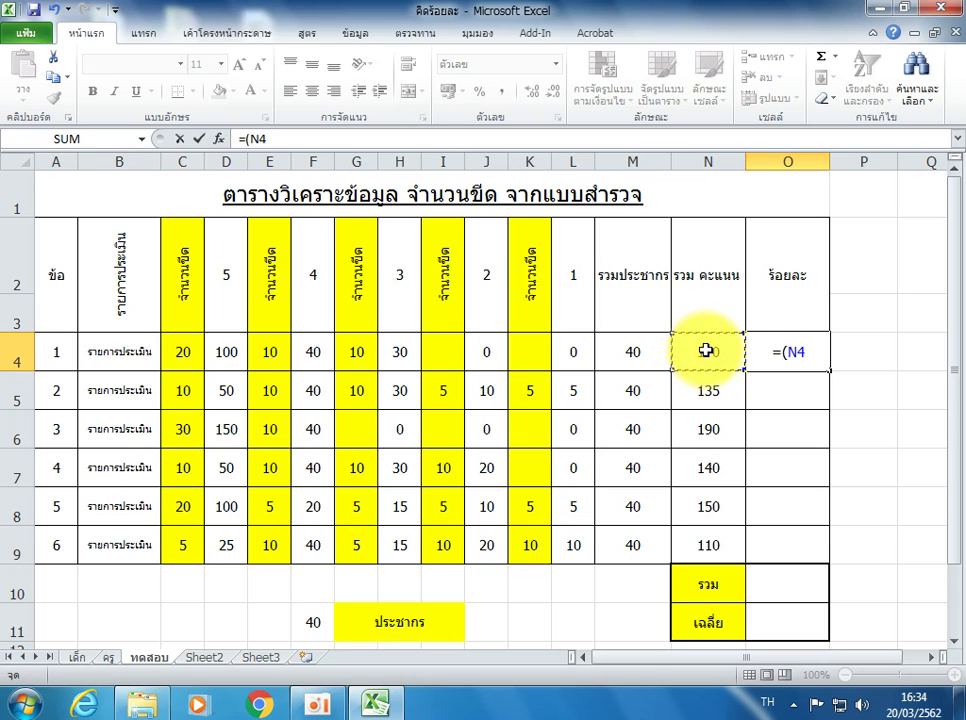
{"action": "type", "text": "*"}
{"action": "type", "text": "100"}
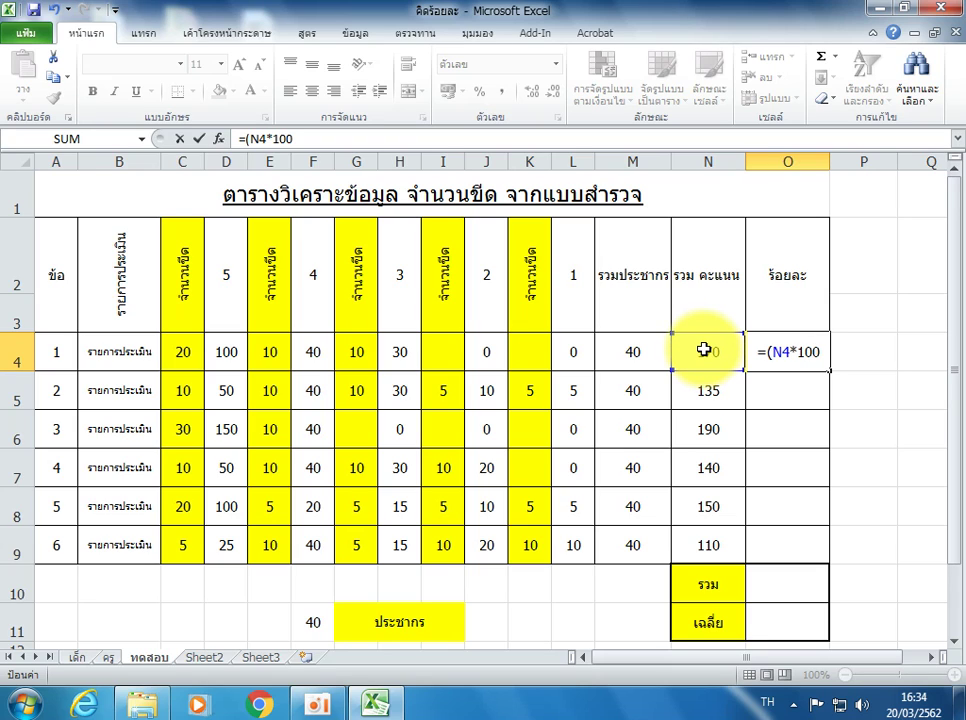
{"action": "type", "text": ")"}
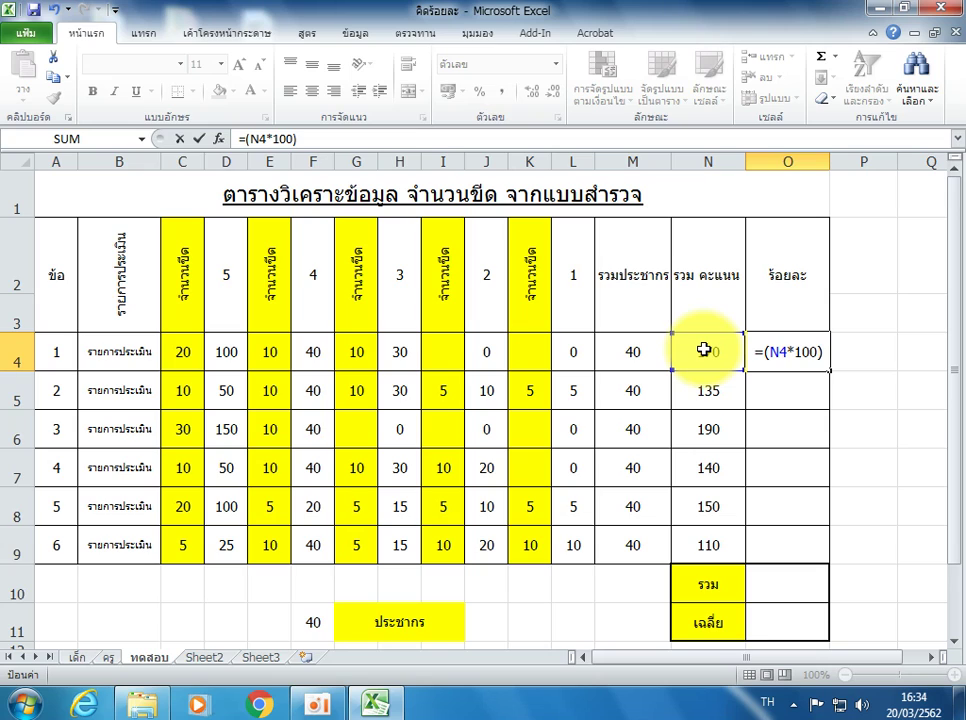
{"action": "type", "text": "/"}
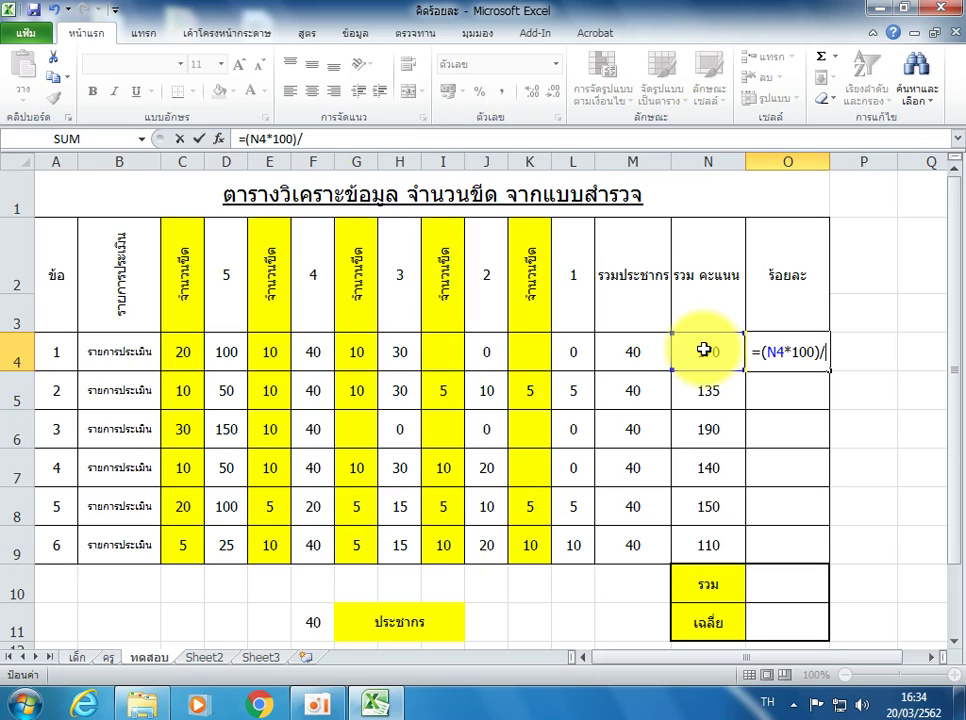
{"action": "type", "text": "("}
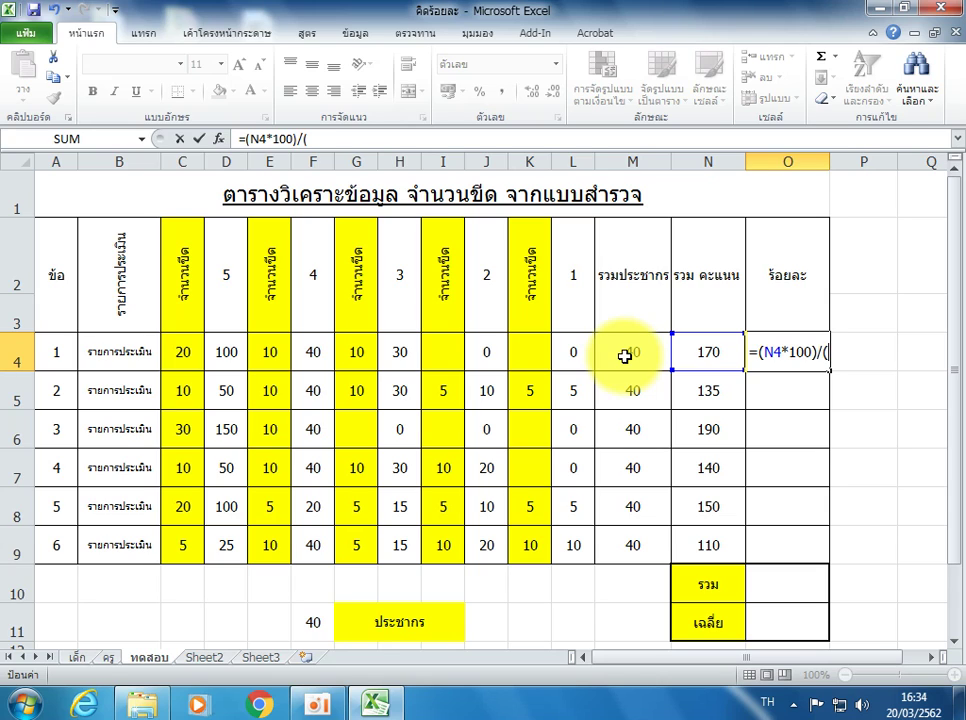
{"action": "left_click", "coordinate": [624, 356]}
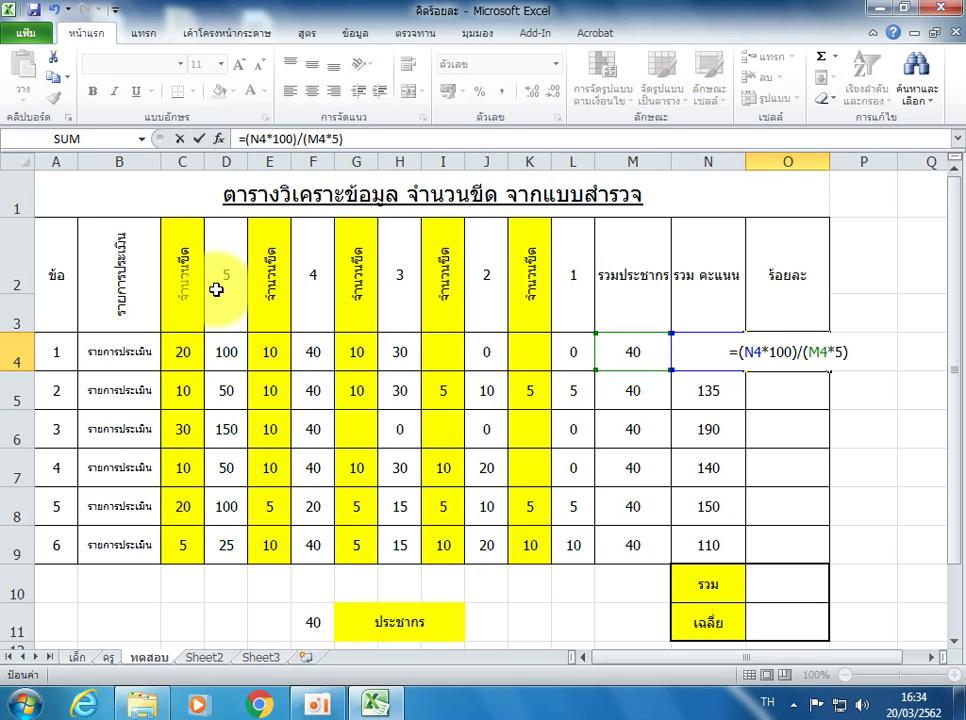
{"action": "key", "text": "Return"}
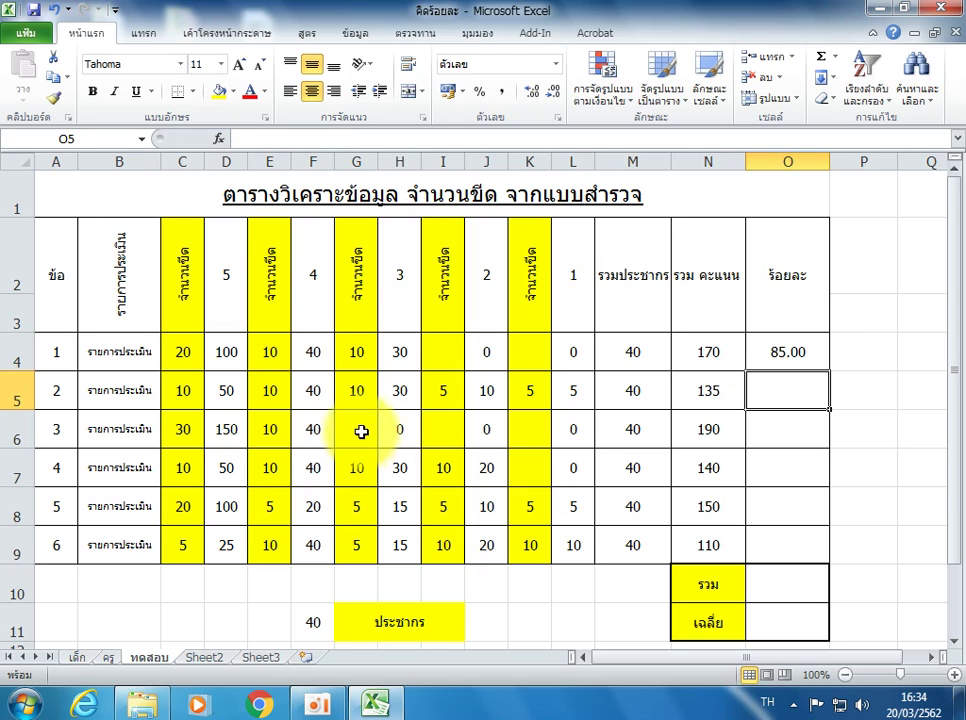
Fill the percentage formula from O4 down to O9, giving 67.50, 95.00, 70.00, 75.00 and 55.00
{"action": "left_click", "coordinate": [781, 362]}
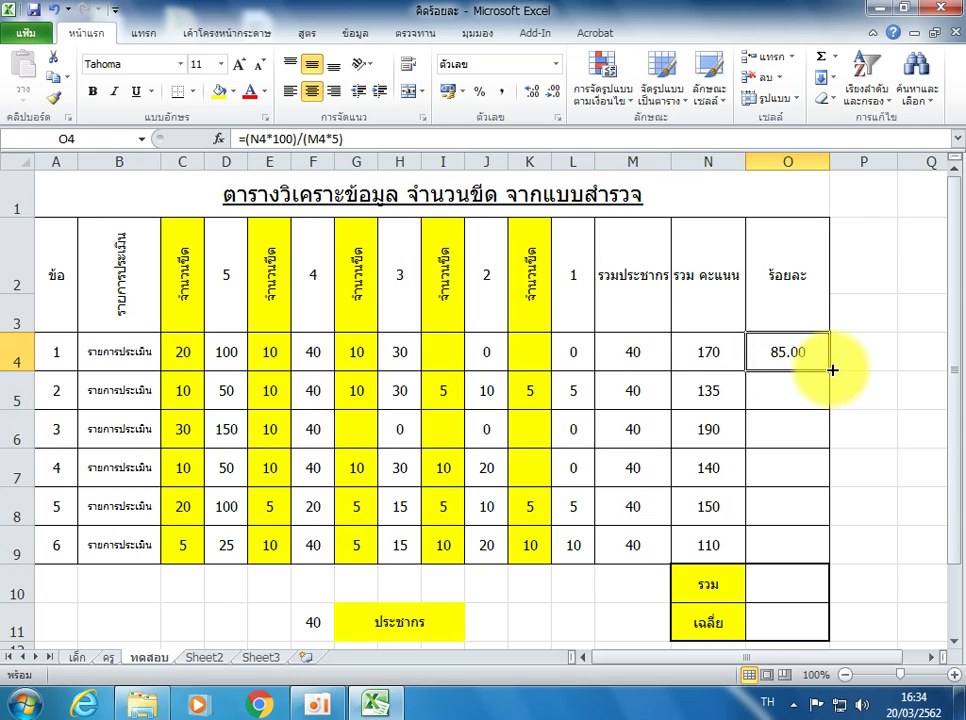
{"action": "left_click_drag", "start_coordinate": [832, 370], "coordinate": [832, 556]}
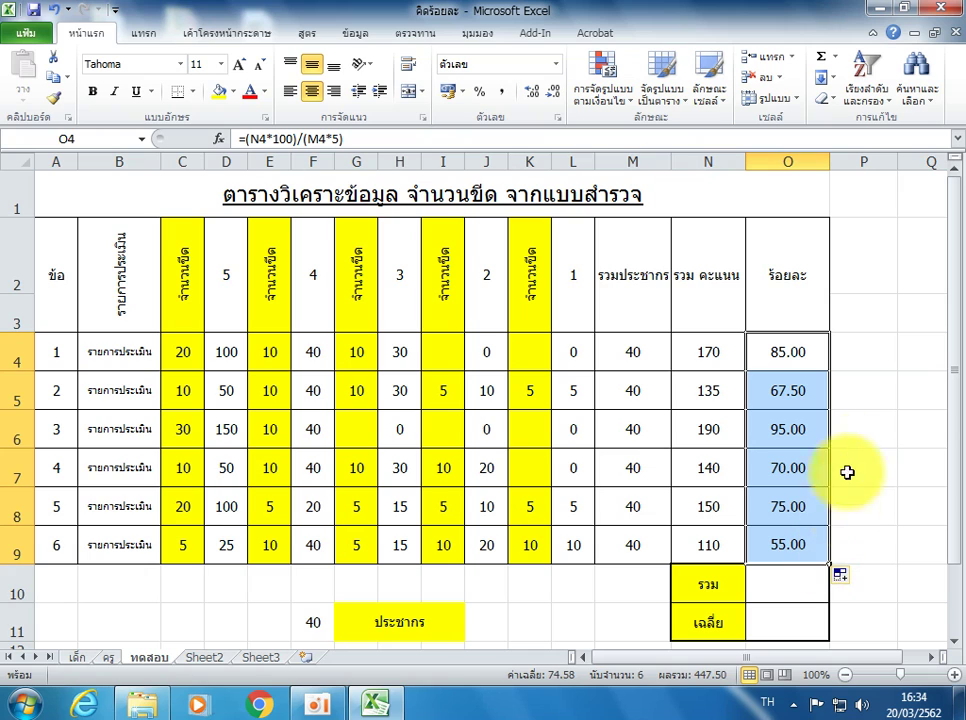
{"action": "left_click", "coordinate": [848, 440]}
{"action": "left_click", "coordinate": [796, 467]}
{"action": "left_click", "coordinate": [787, 427]}
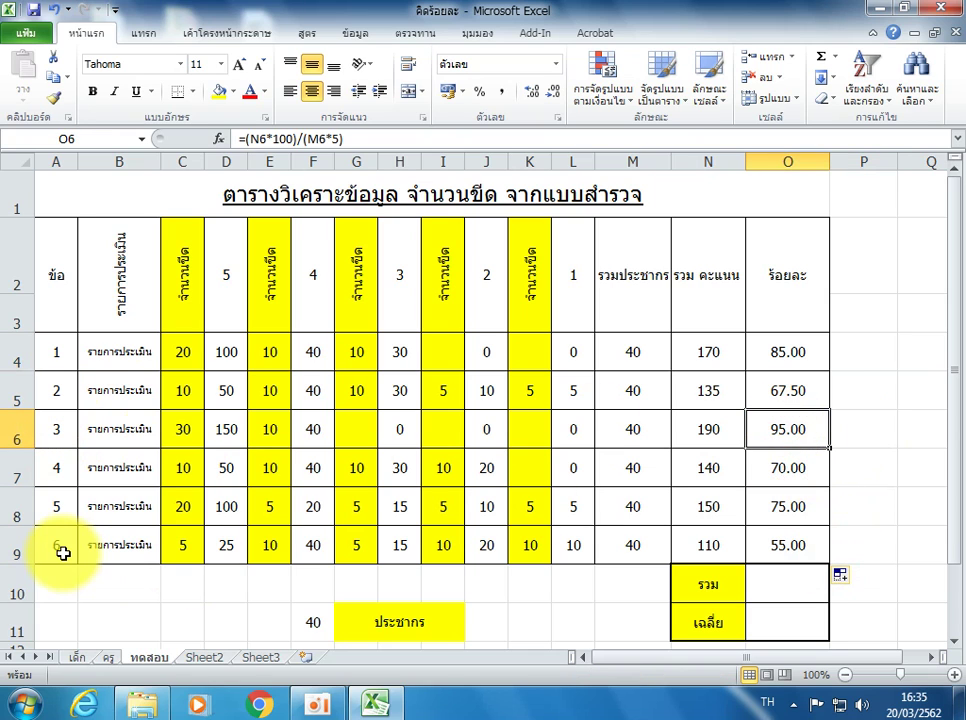
Check each copied percentage formula from O4 through O9
{"action": "left_click", "coordinate": [792, 544]}
{"action": "left_click", "coordinate": [782, 510]}
{"action": "left_click", "coordinate": [766, 351]}
{"action": "left_click", "coordinate": [770, 390]}
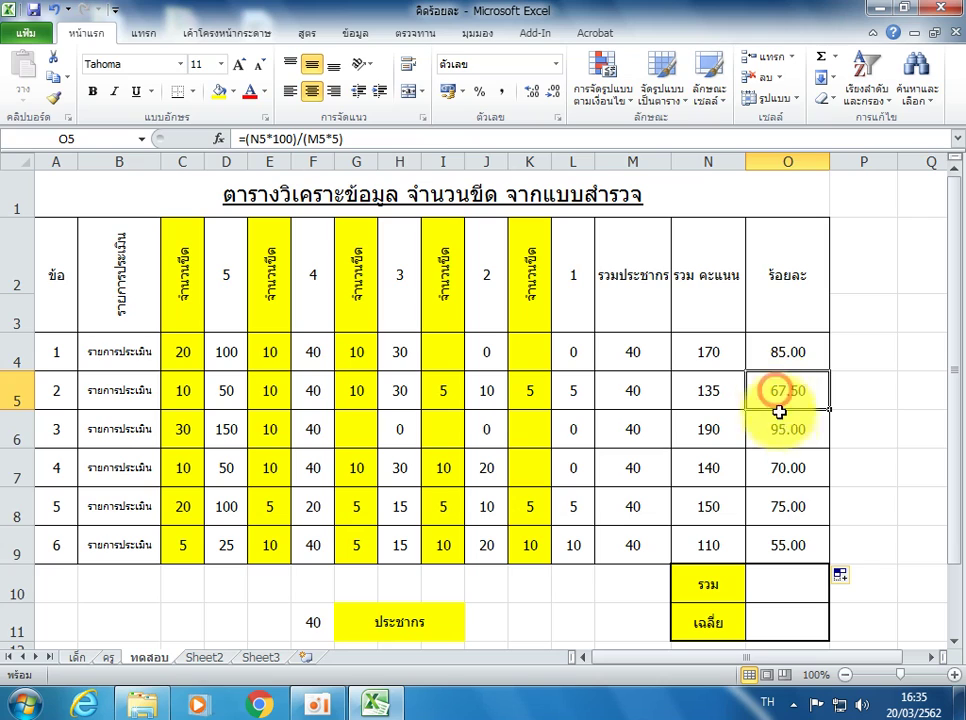
{"action": "left_click", "coordinate": [780, 429]}
{"action": "left_click", "coordinate": [786, 467]}
{"action": "left_click", "coordinate": [786, 504]}
{"action": "left_click", "coordinate": [791, 550]}
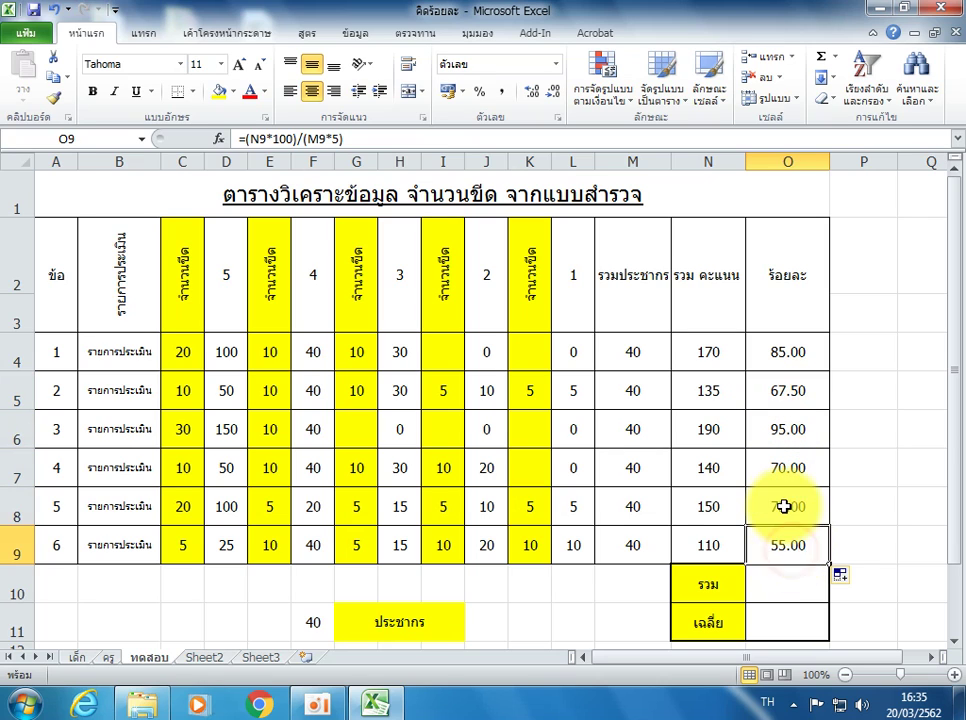
{"action": "left_click", "coordinate": [773, 582]}
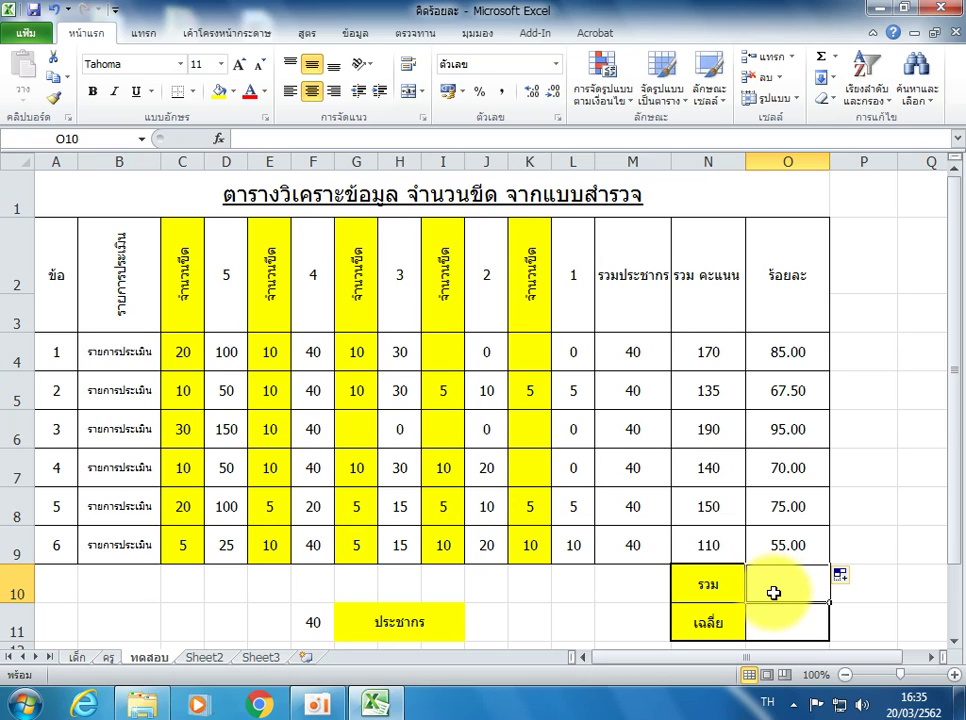
Insert =SUM(O4:O9) in O10 via Insert Function, giving a percentage total of 447.50
{"action": "left_click", "coordinate": [217, 141]}
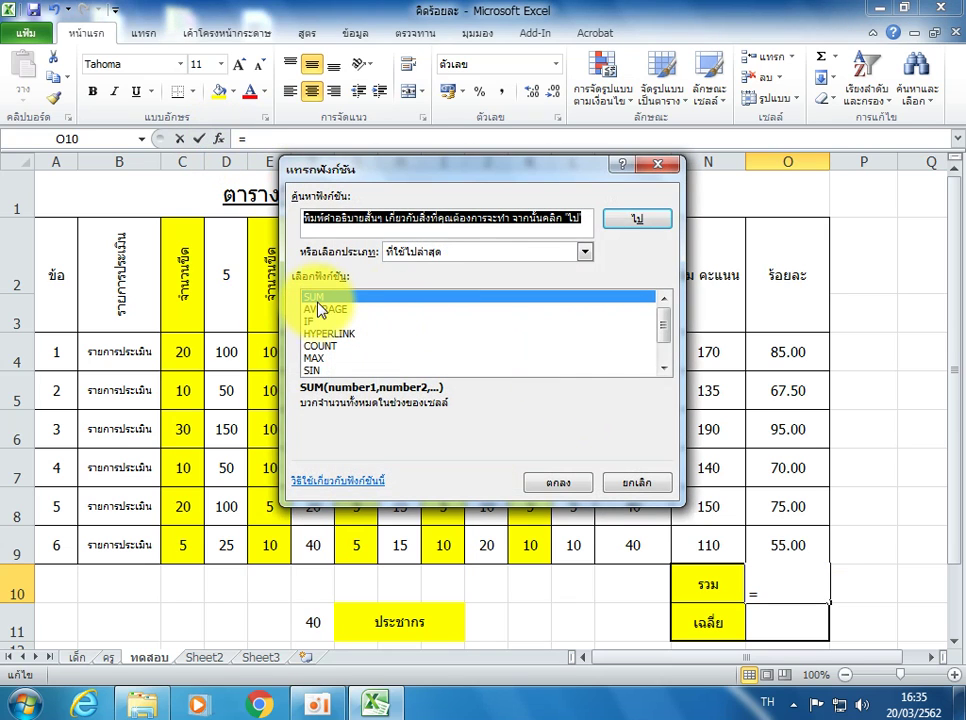
{"action": "left_click", "coordinate": [560, 484]}
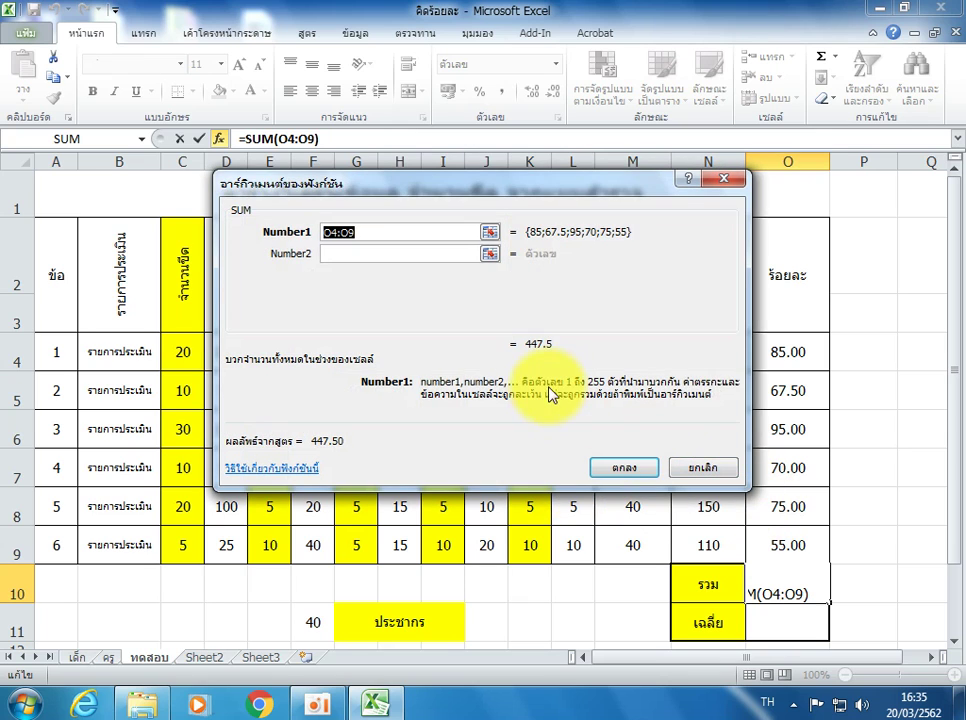
{"action": "left_click_drag", "start_coordinate": [785, 352], "coordinate": [789, 433]}
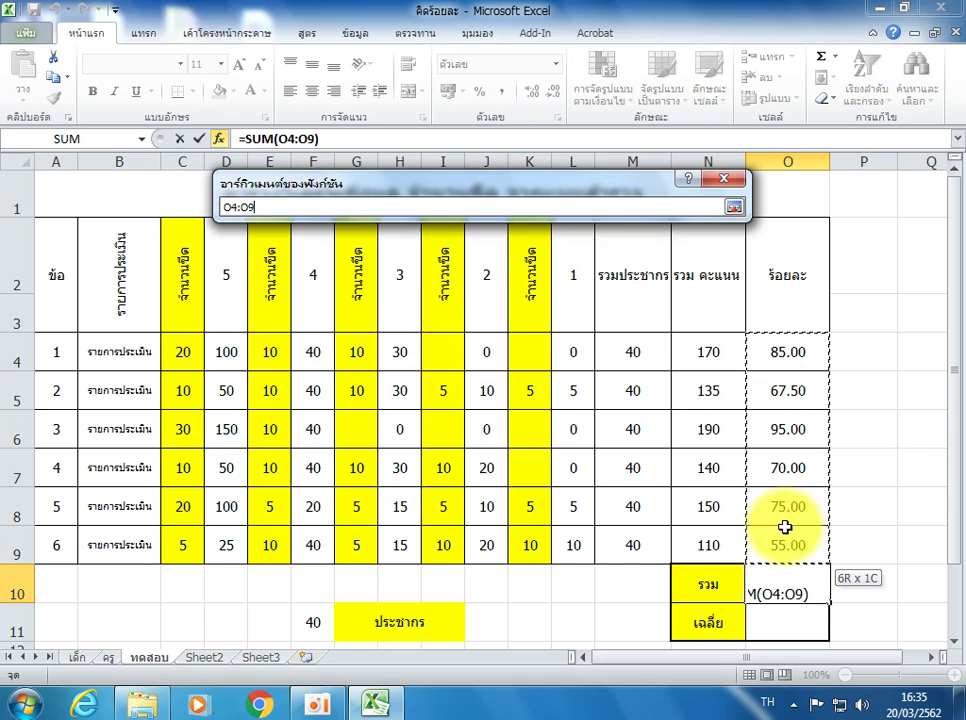
{"action": "left_click_drag", "start_coordinate": [789, 436], "coordinate": [790, 545]}
{"action": "left_click", "coordinate": [620, 468]}
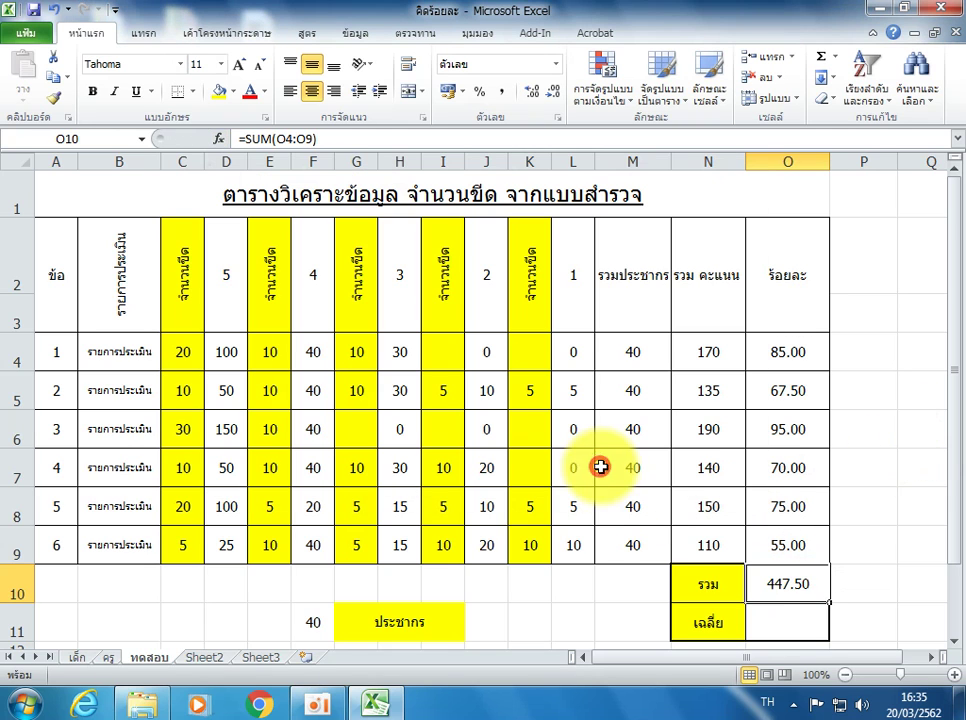
{"action": "left_click", "coordinate": [798, 591]}
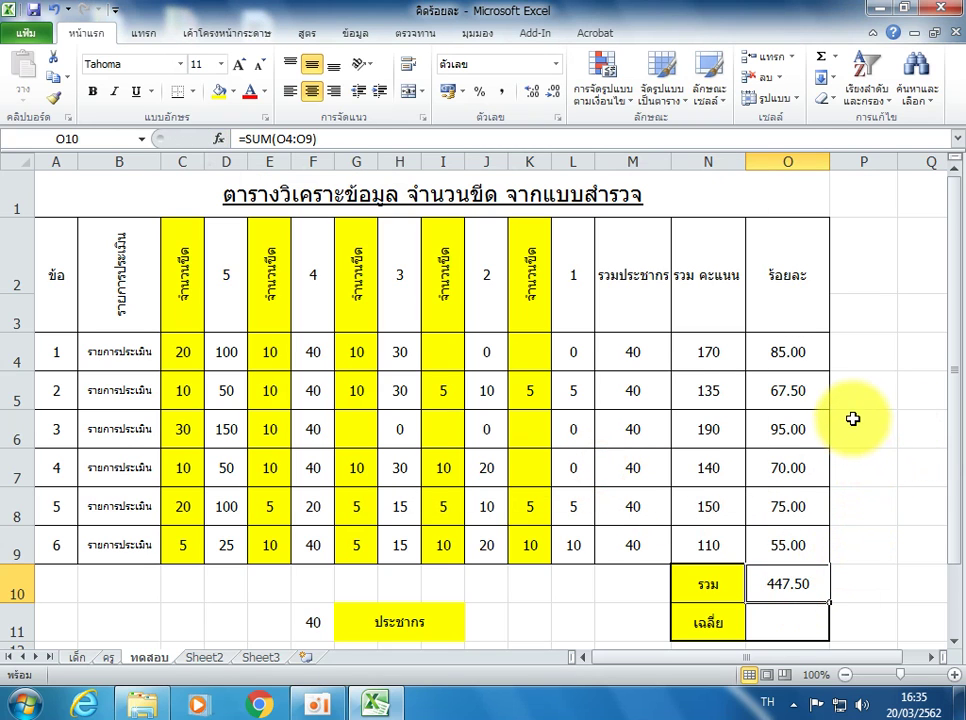
{"action": "left_click", "coordinate": [779, 626]}
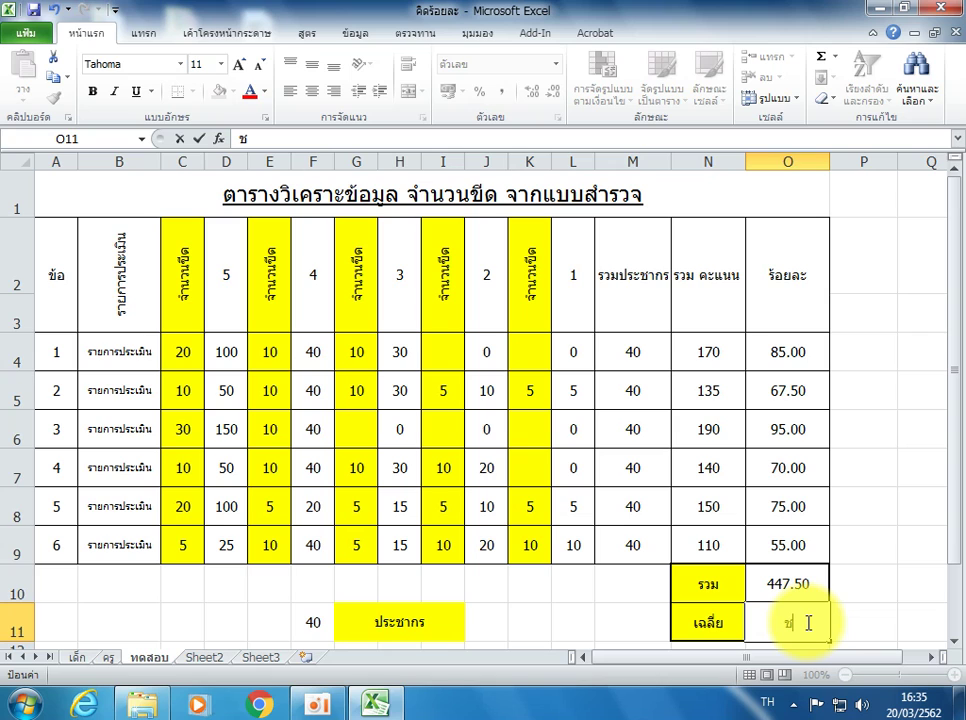
Enter =O10/6 in O11 to show the average percentage of 74.583
{"action": "key", "text": "grave"}
{"action": "type", "text": "="}
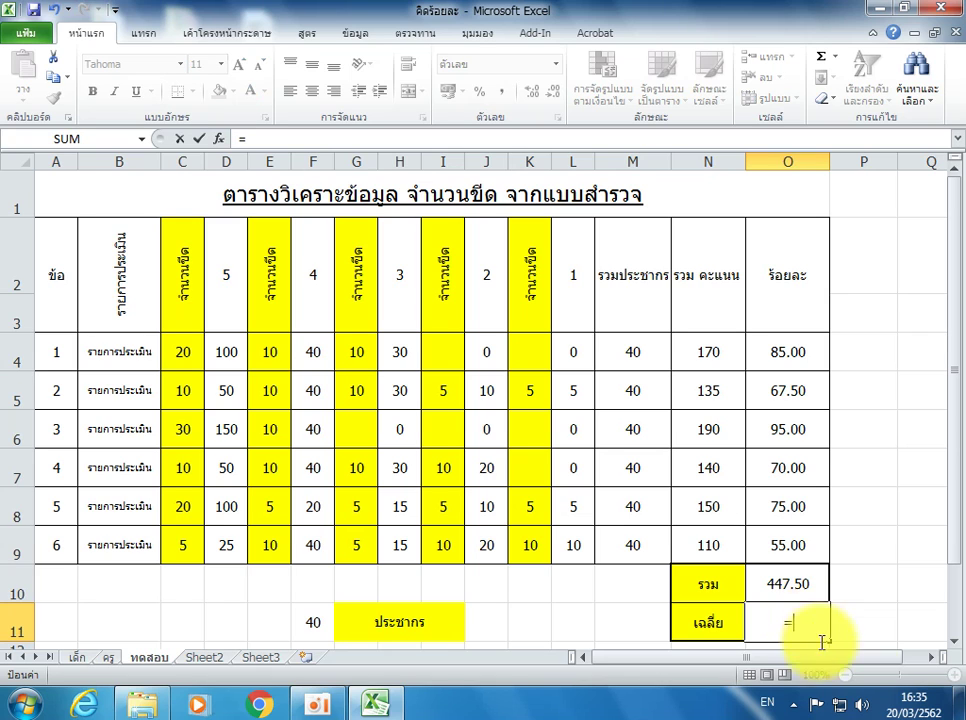
{"action": "left_click", "coordinate": [792, 580]}
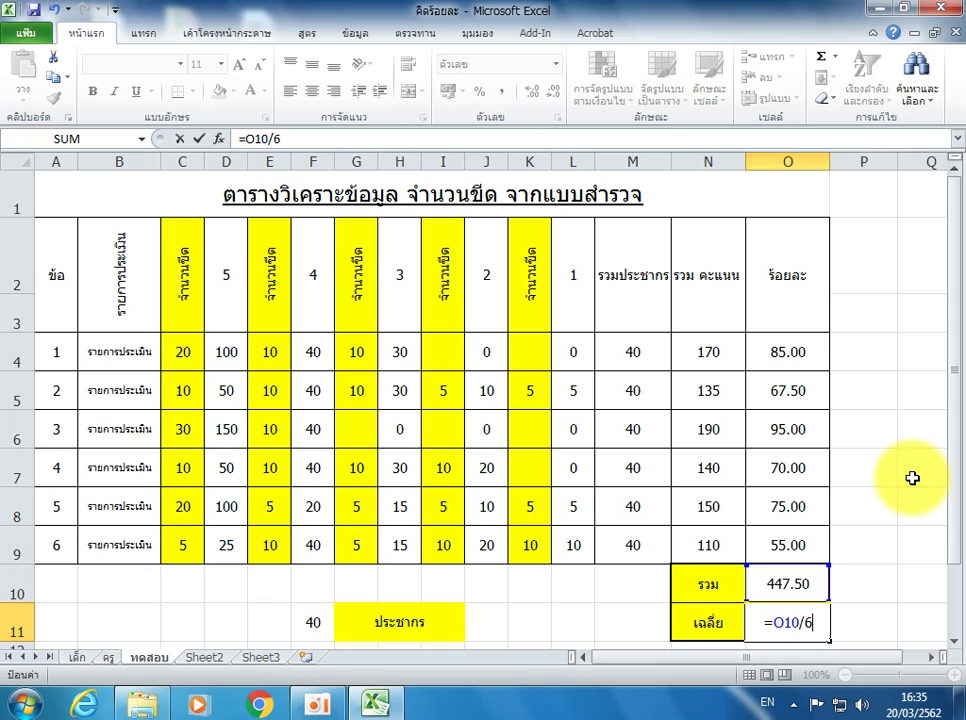
{"action": "key", "text": "Return"}
{"action": "left_click", "coordinate": [768, 580]}
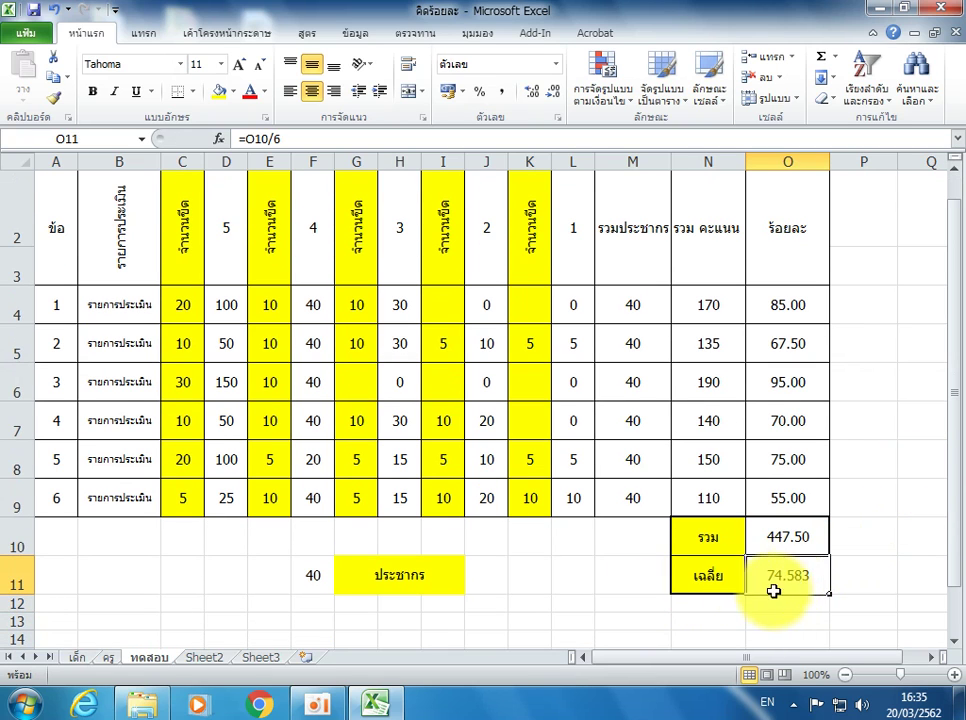
{"action": "scroll", "coordinate": [695, 596], "scroll_direction": "up", "scroll_amount": 1}
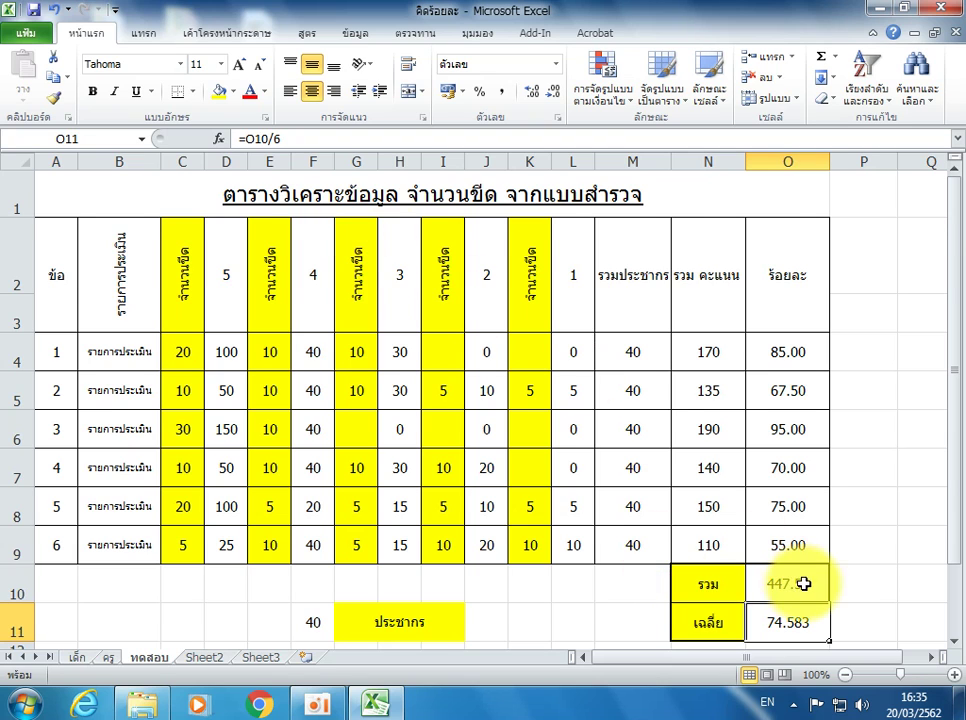
{"action": "scroll", "coordinate": [798, 524], "scroll_direction": "down", "scroll_amount": 1}
{"action": "left_click", "coordinate": [638, 460]}
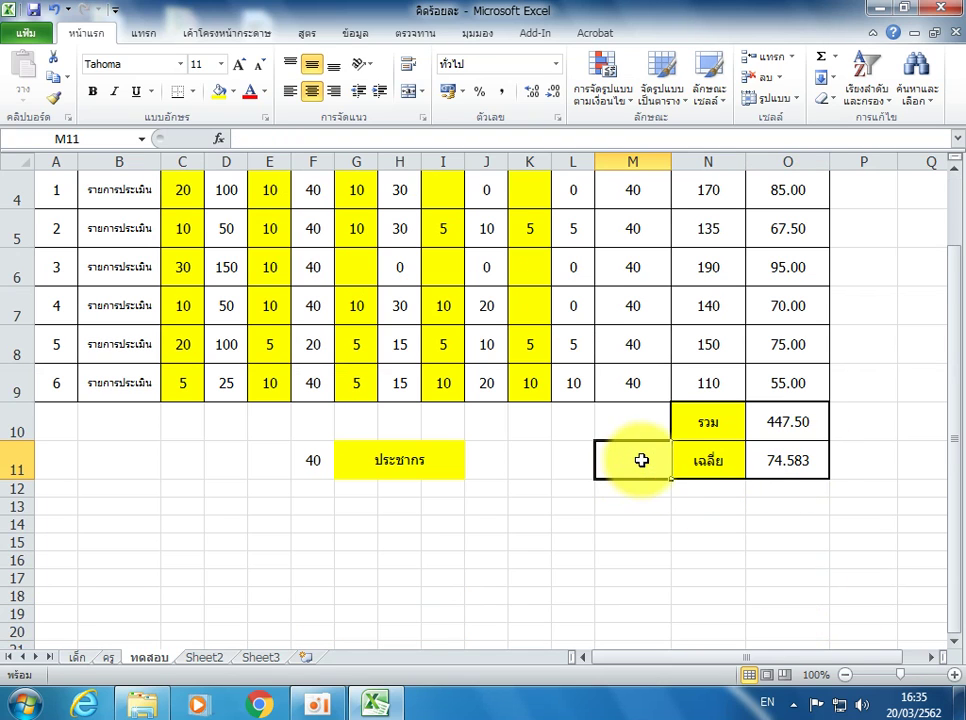
{"action": "left_click", "coordinate": [870, 472]}
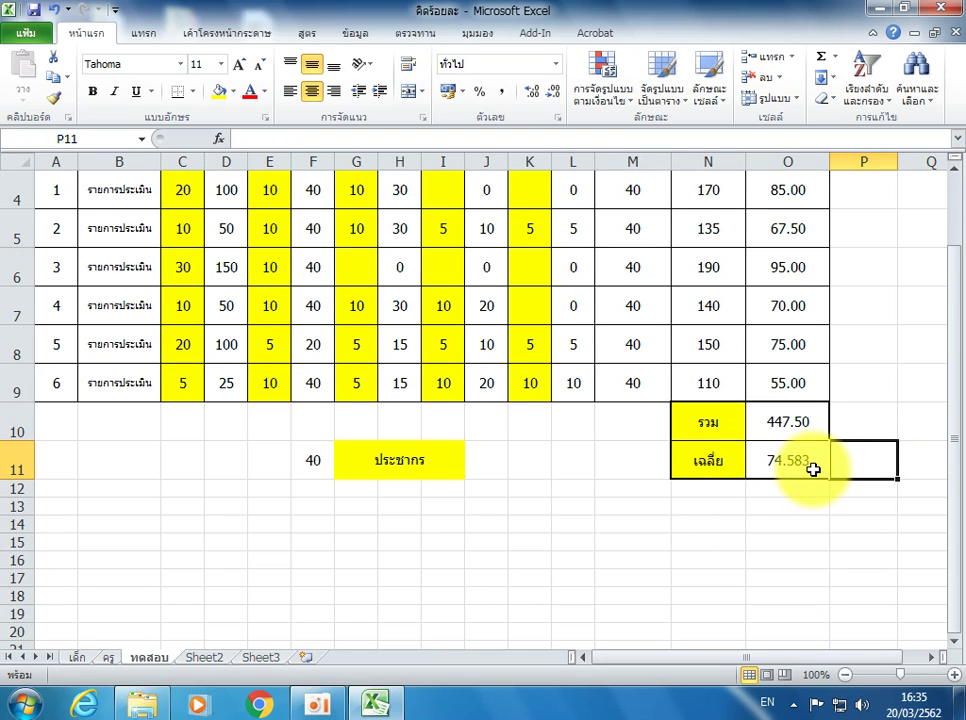